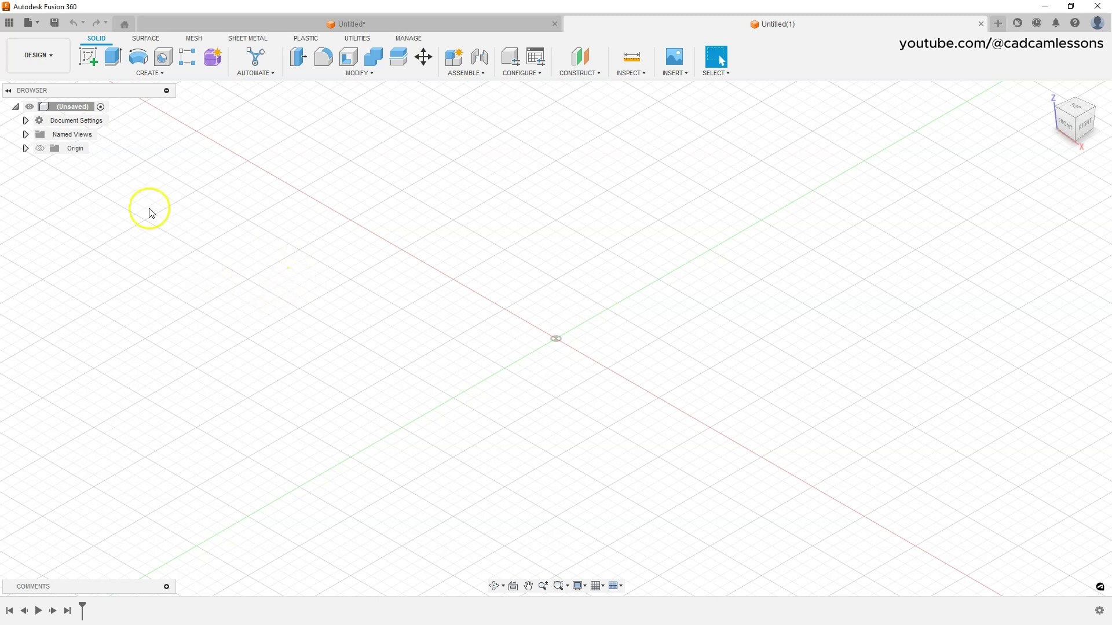
Start a new sketch in the blank Untitled design so the origin planes appear.
click(89, 62)
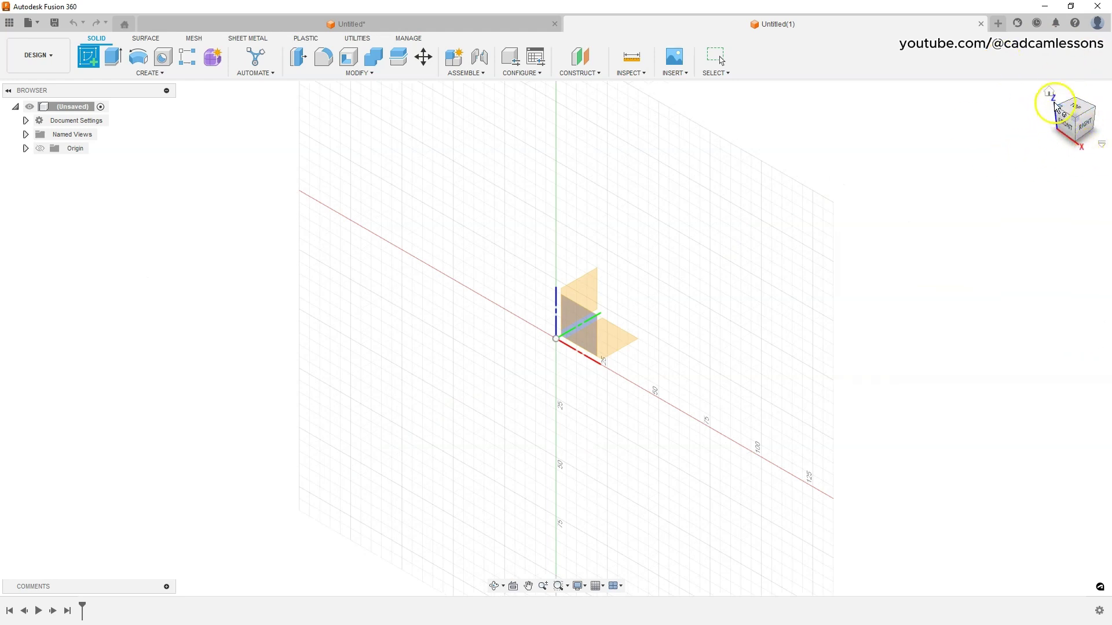
Orbit the view and start the sketch on the XY origin plane.
shift+middle_drag(1011, 129, 1042, 116)
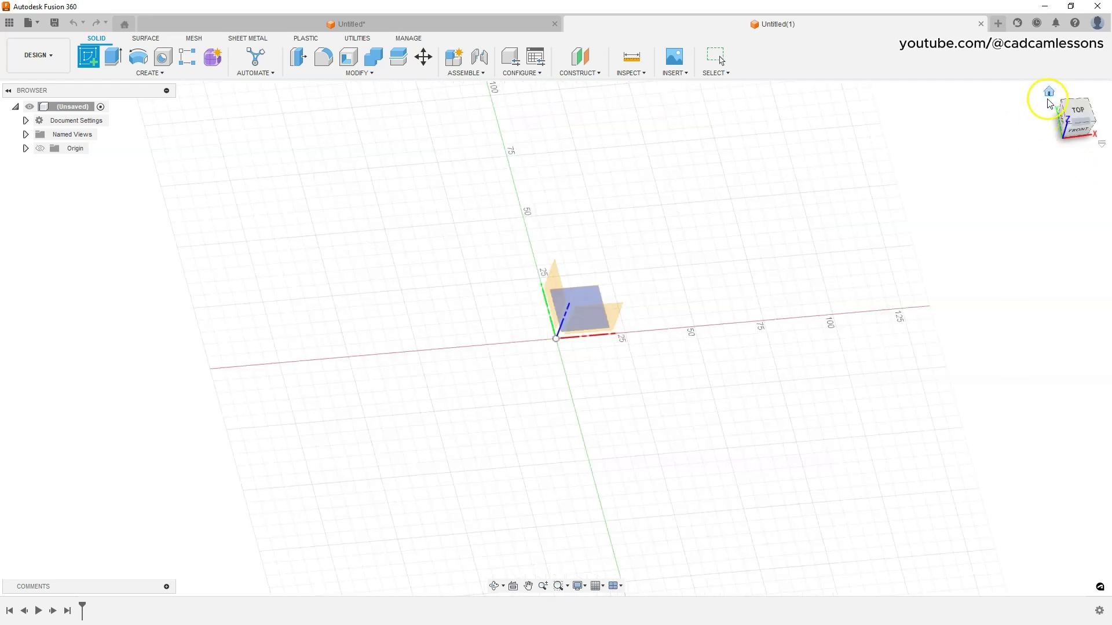
shift+middle_drag(1063, 201, 1000, 172)
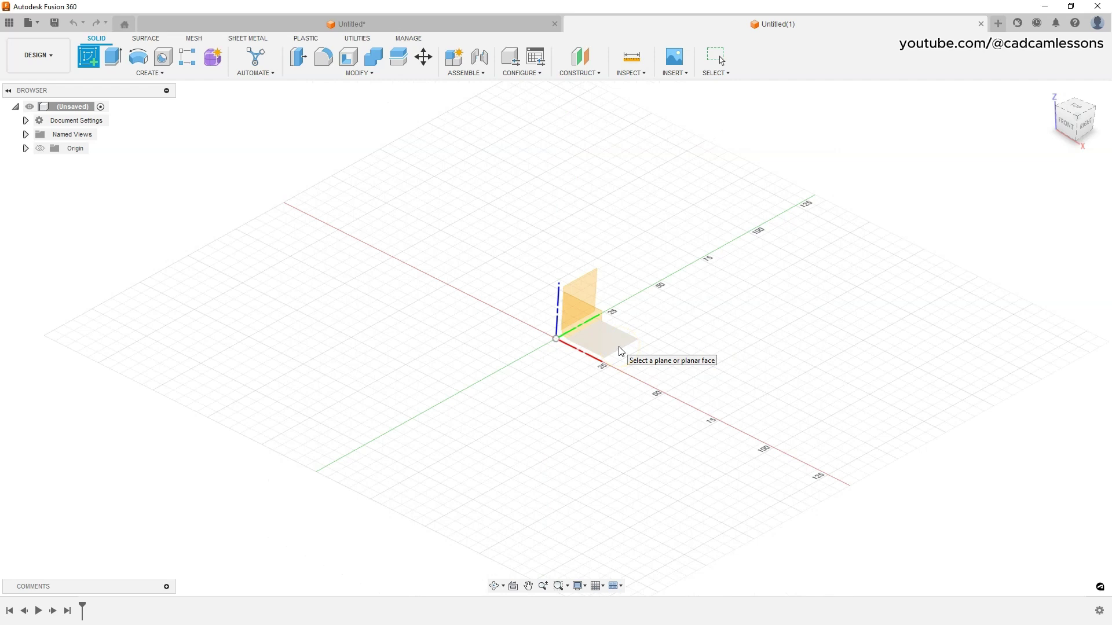
click(621, 351)
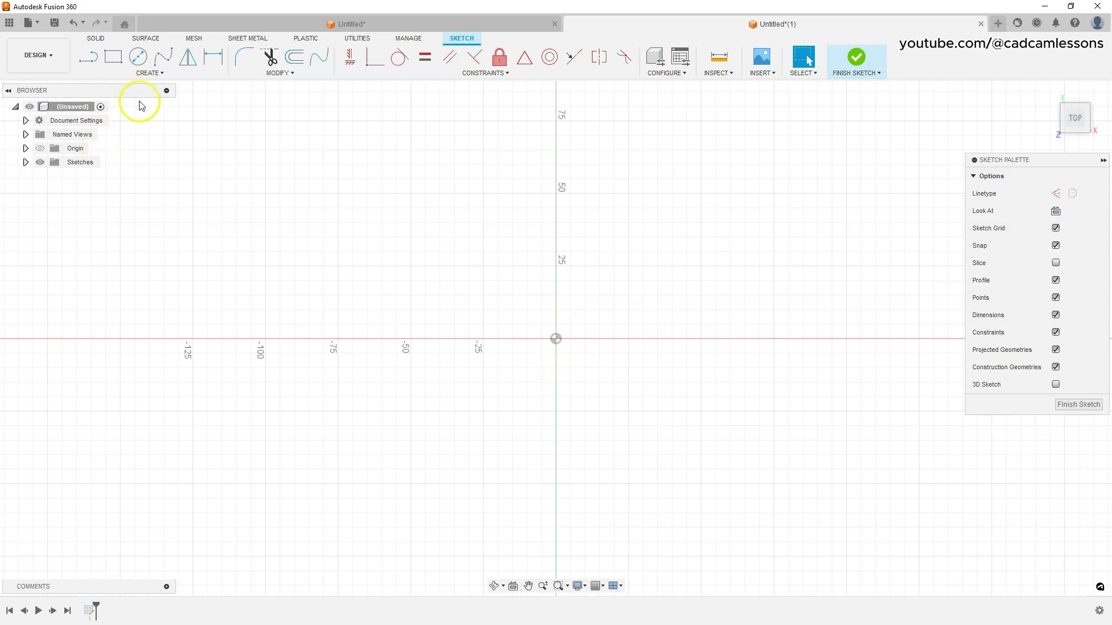
Draw a center rectangle from the origin, roughly 134 by 95 mm.
click(154, 73)
mouse_move(125, 98)
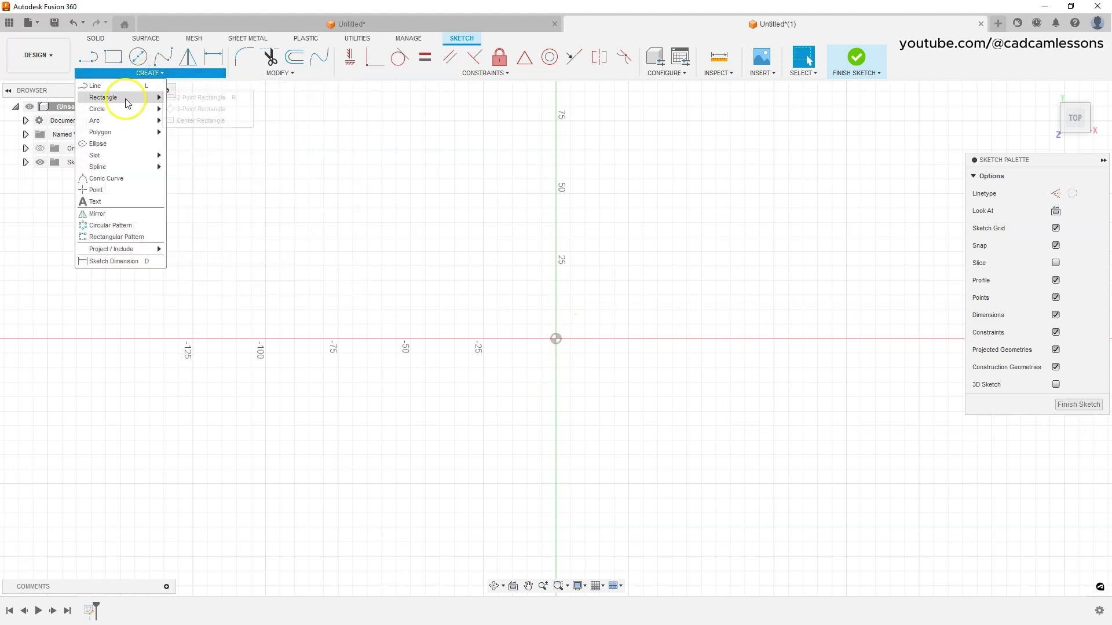
click(203, 120)
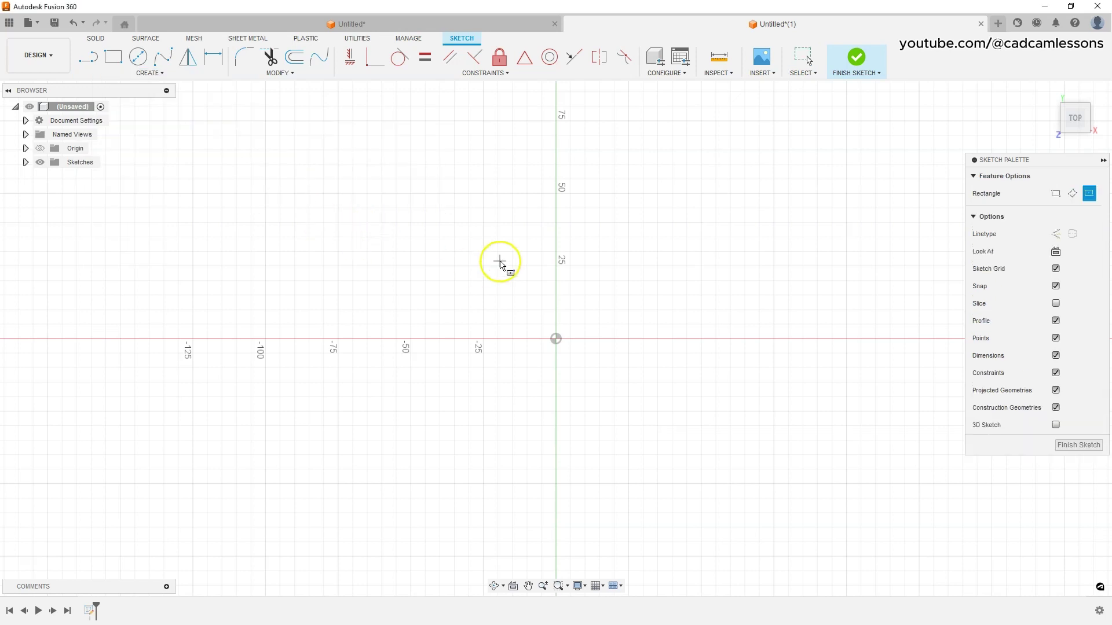
click(556, 339)
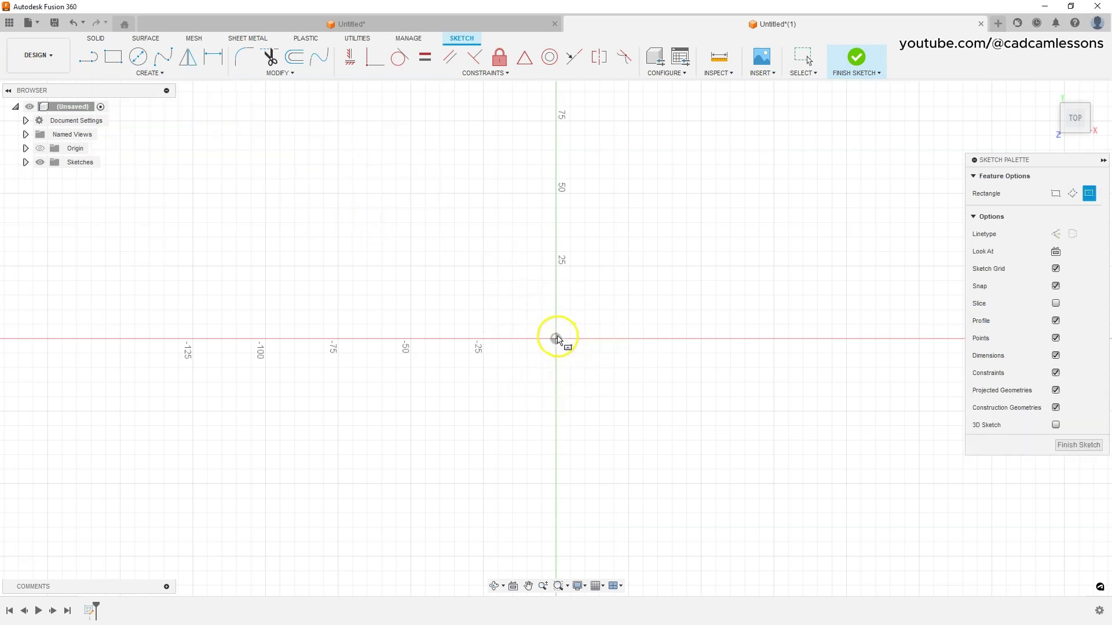
click(751, 203)
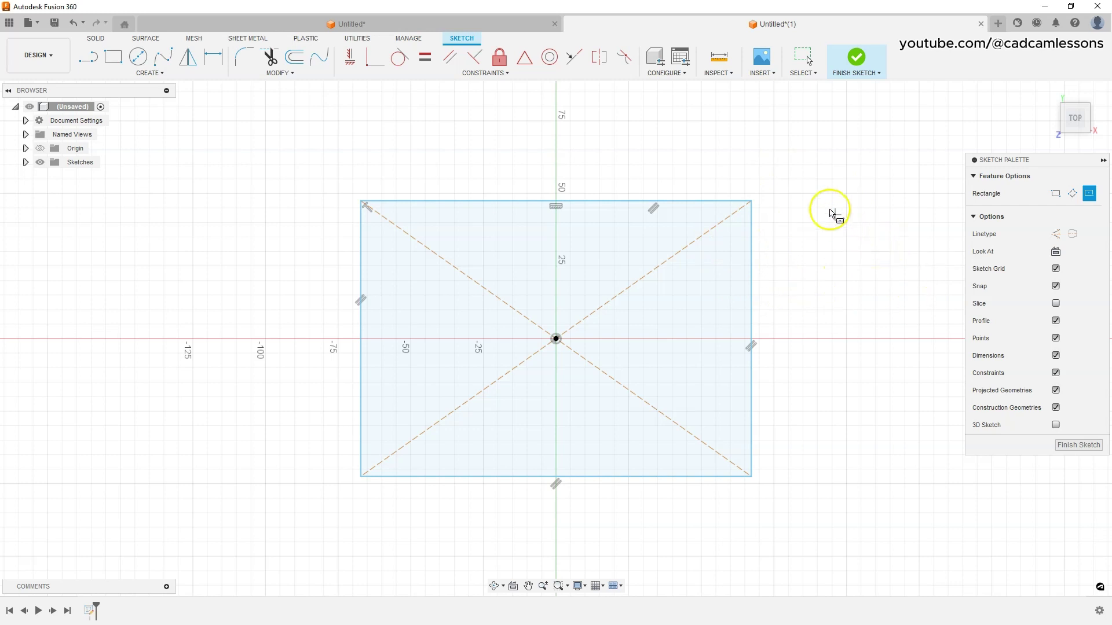
click(814, 155)
click(912, 207)
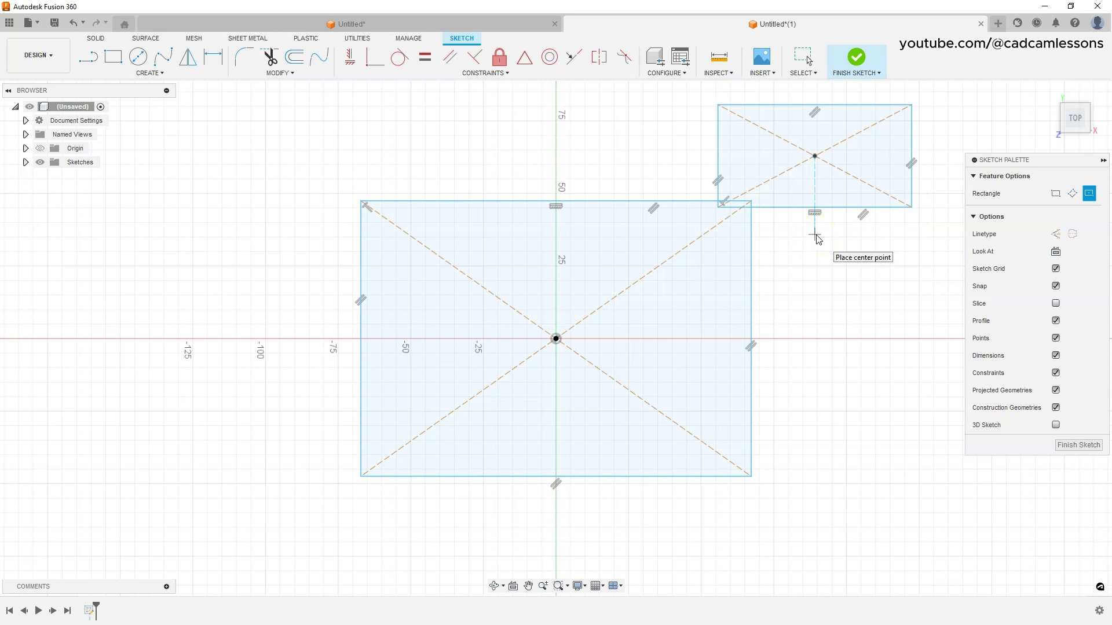
key(Escape)
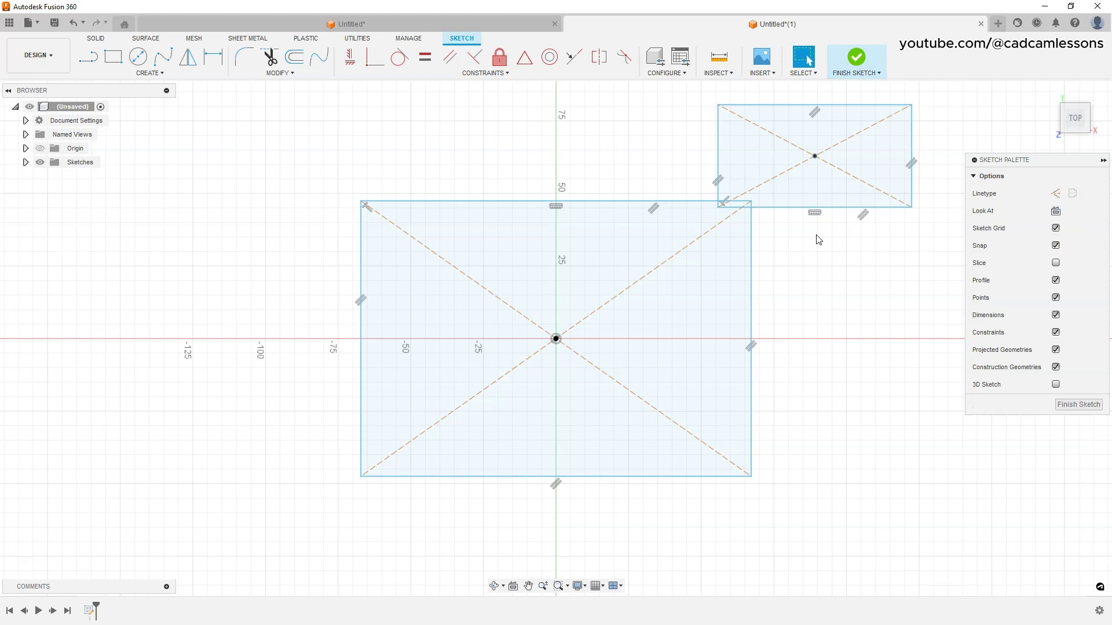
scroll(695, 220, down, 3)
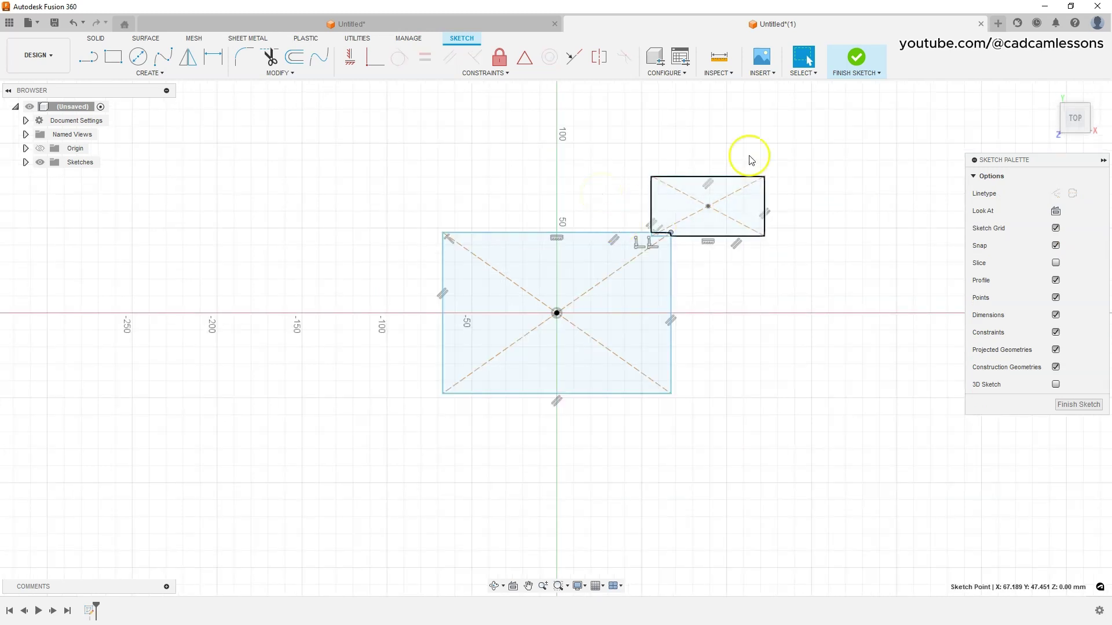
click(737, 141)
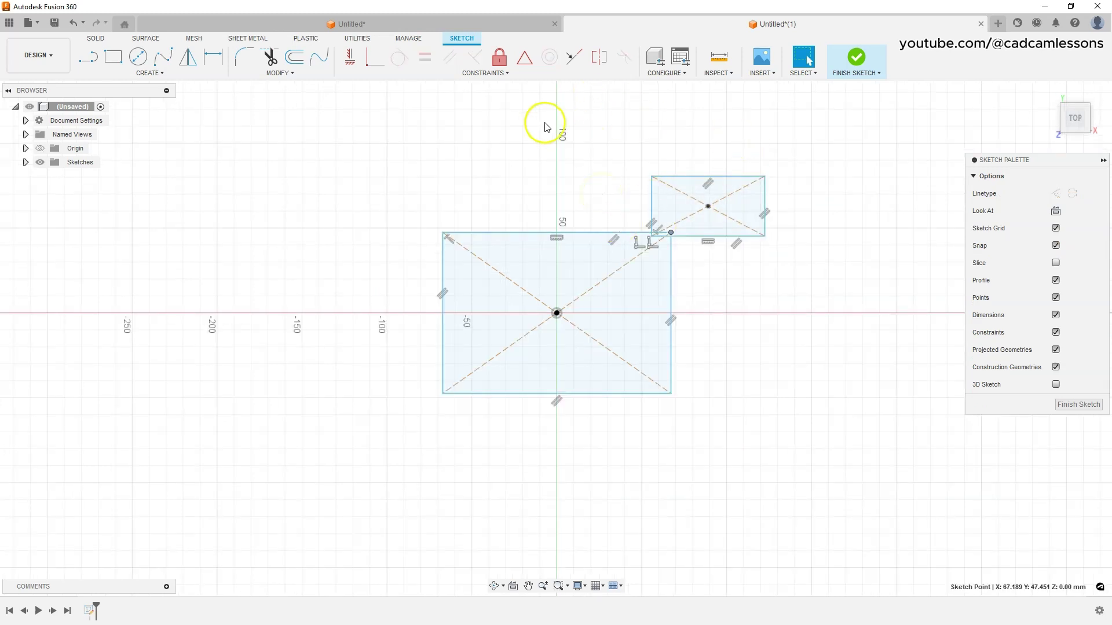
click(69, 26)
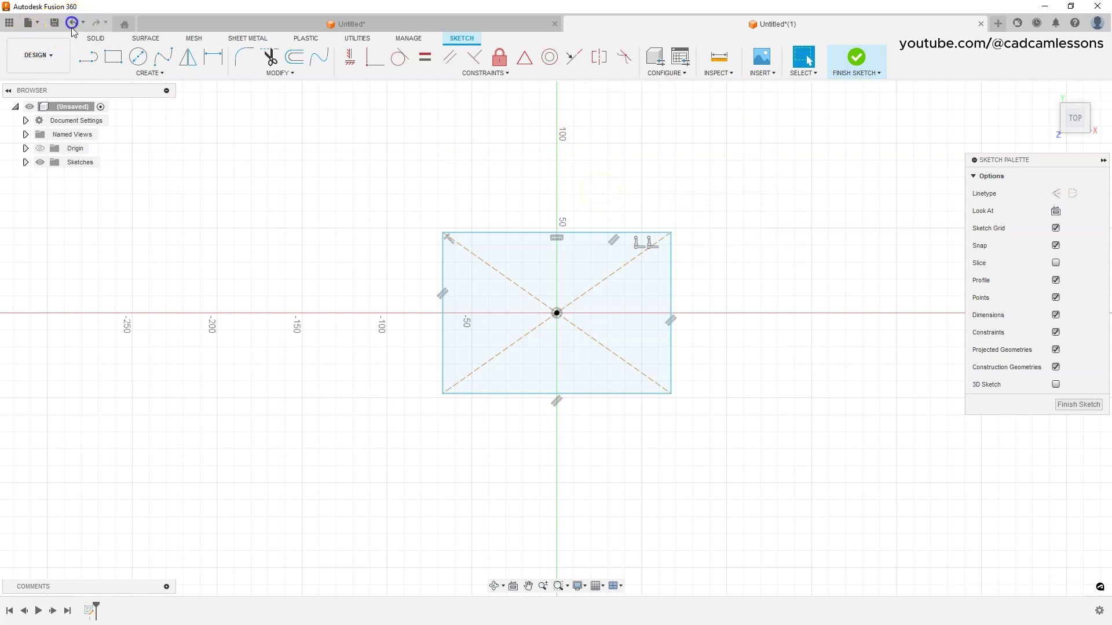
Undo the accidental small rectangle and stretch the centred rectangle wider from its corner.
click(671, 246)
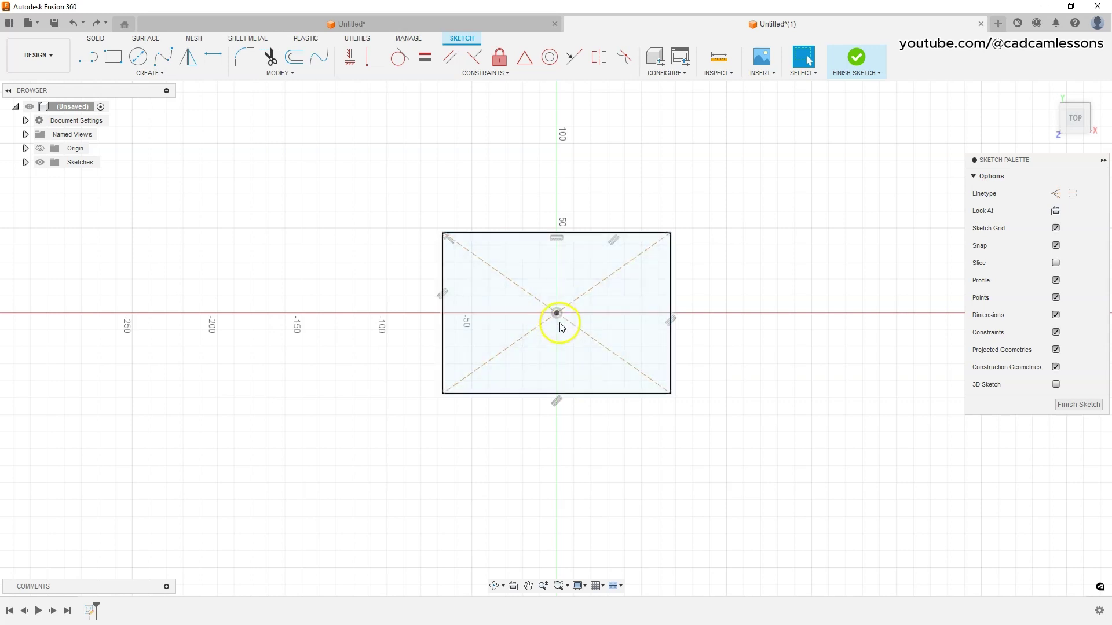
drag(670, 237, 780, 273)
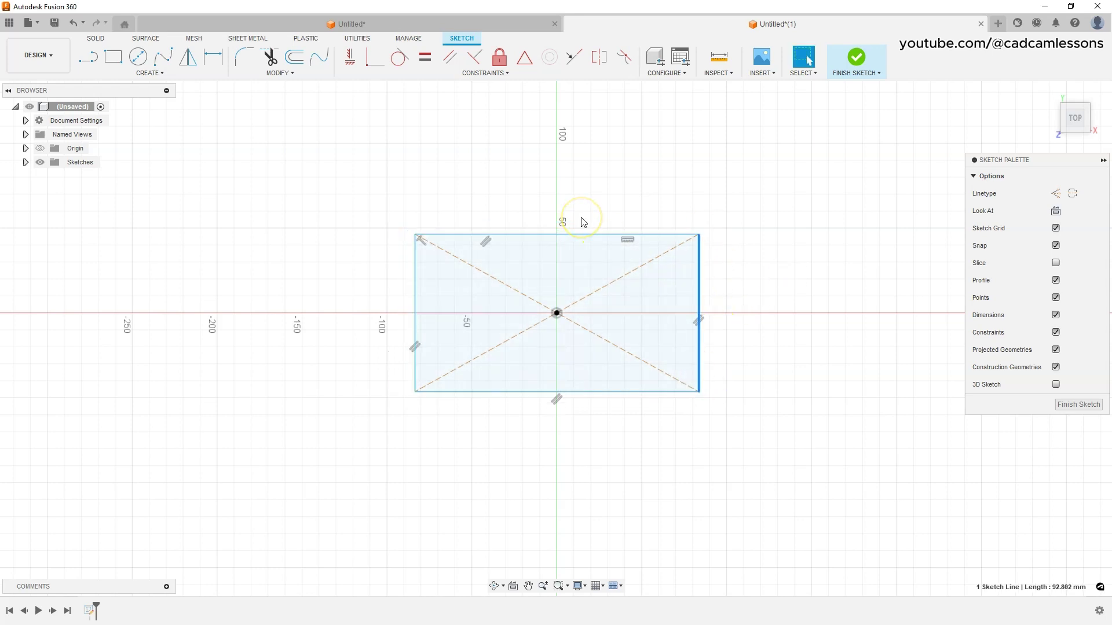
click(594, 183)
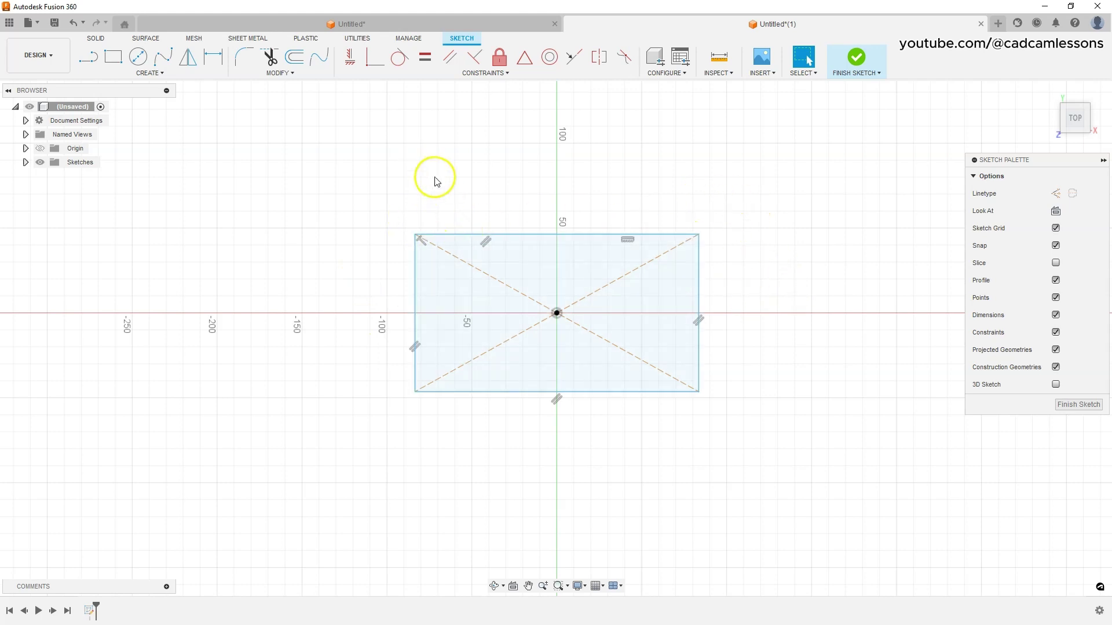
Dimension the rectangle's bottom edge to 100 mm and left edge to 80 mm.
click(222, 62)
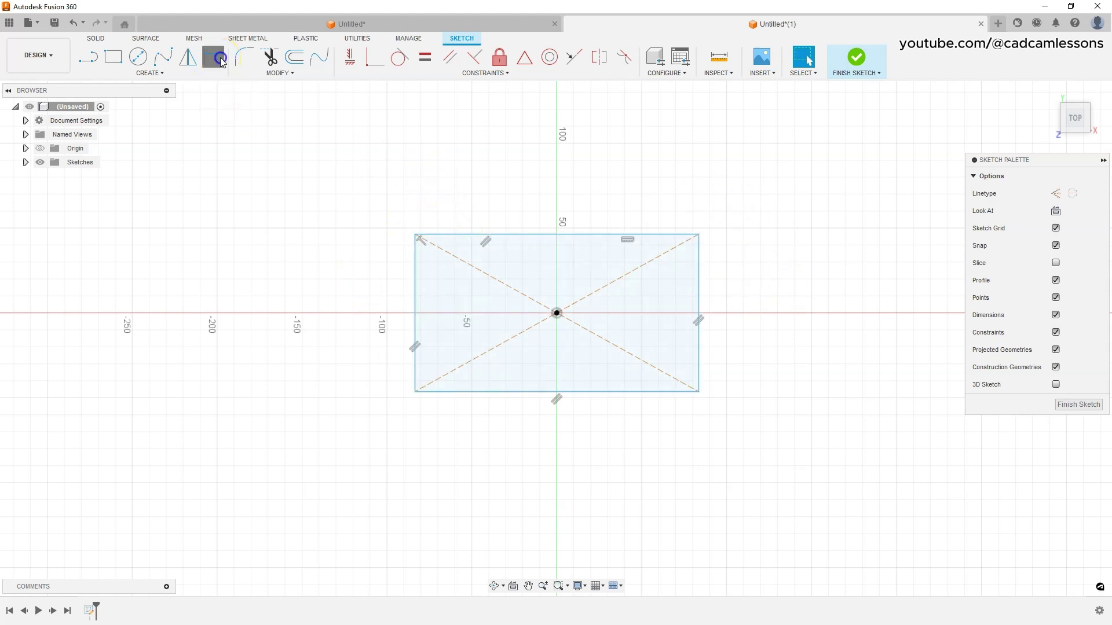
click(604, 393)
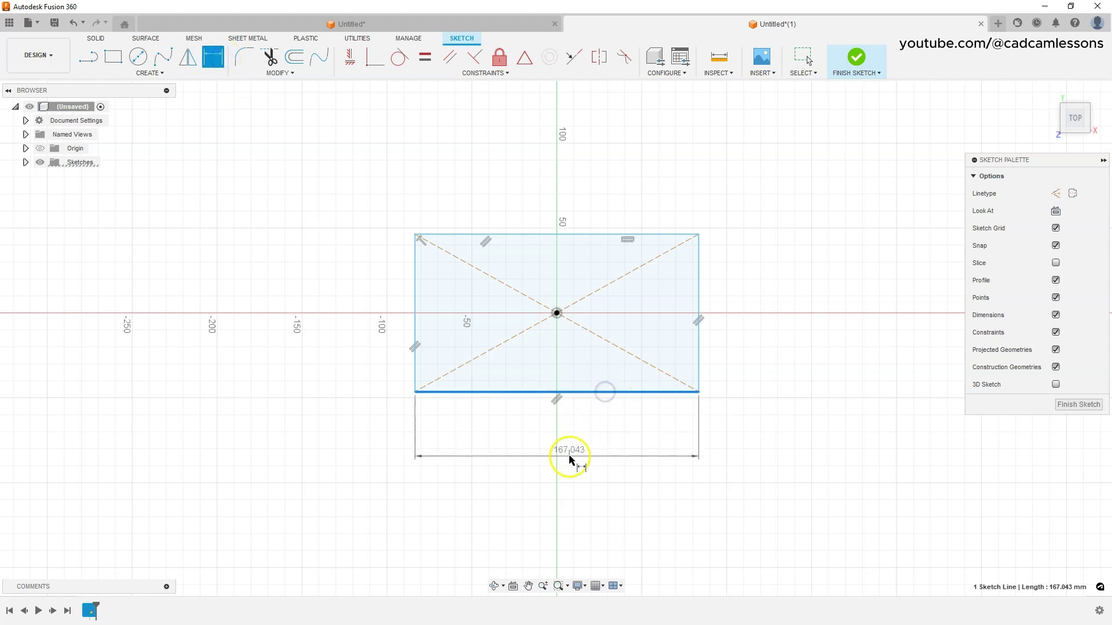
click(571, 457)
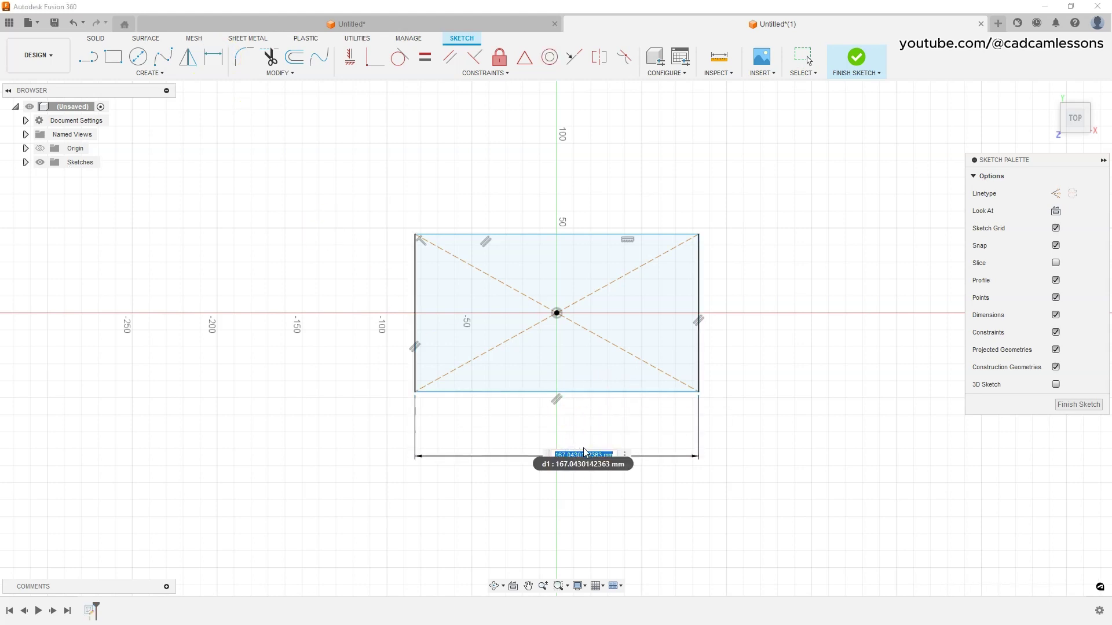
text(100)
key(Return)
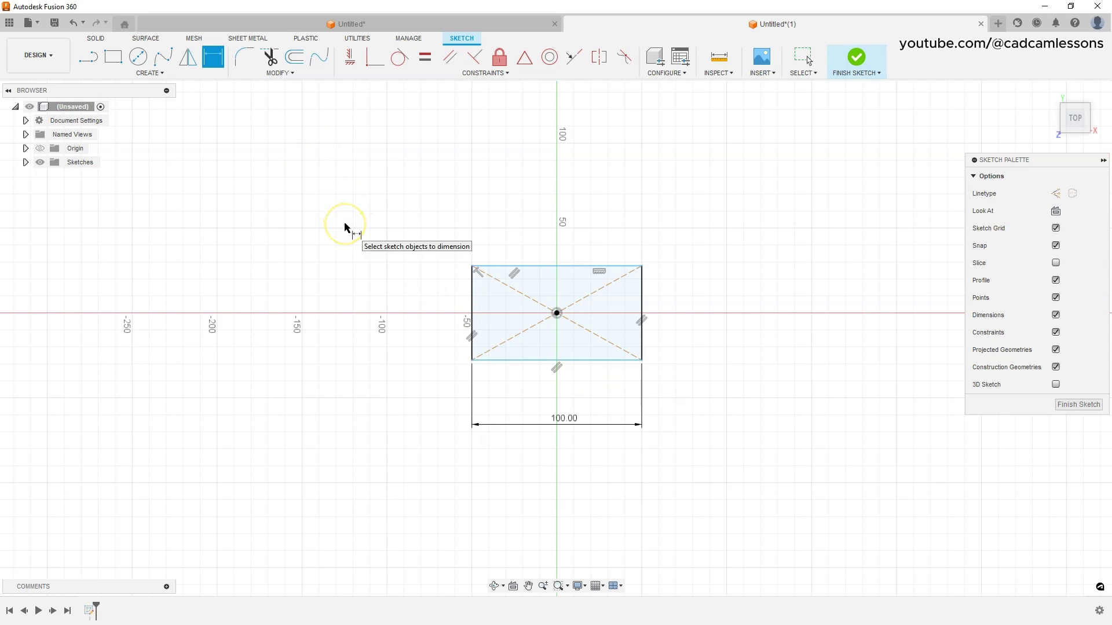
click(472, 305)
click(432, 316)
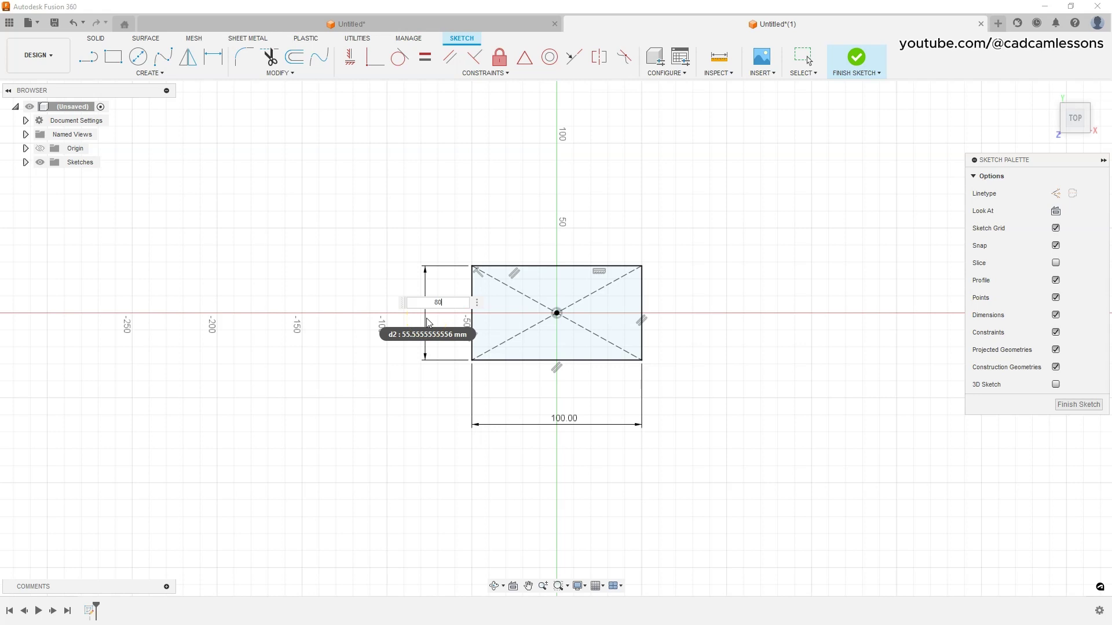
key(Return)
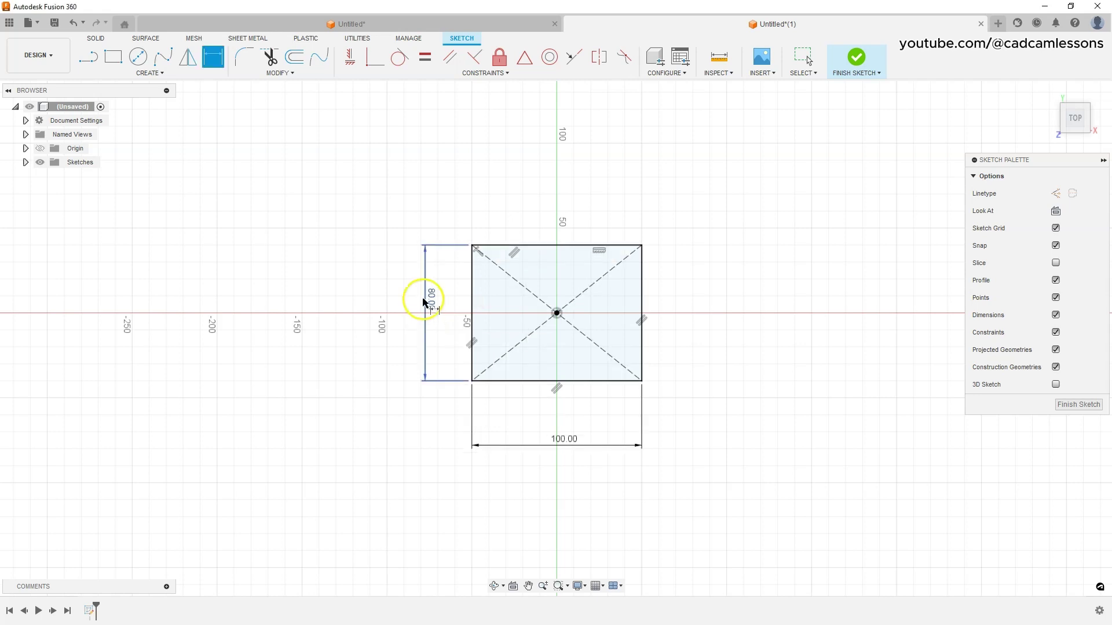
key(Escape)
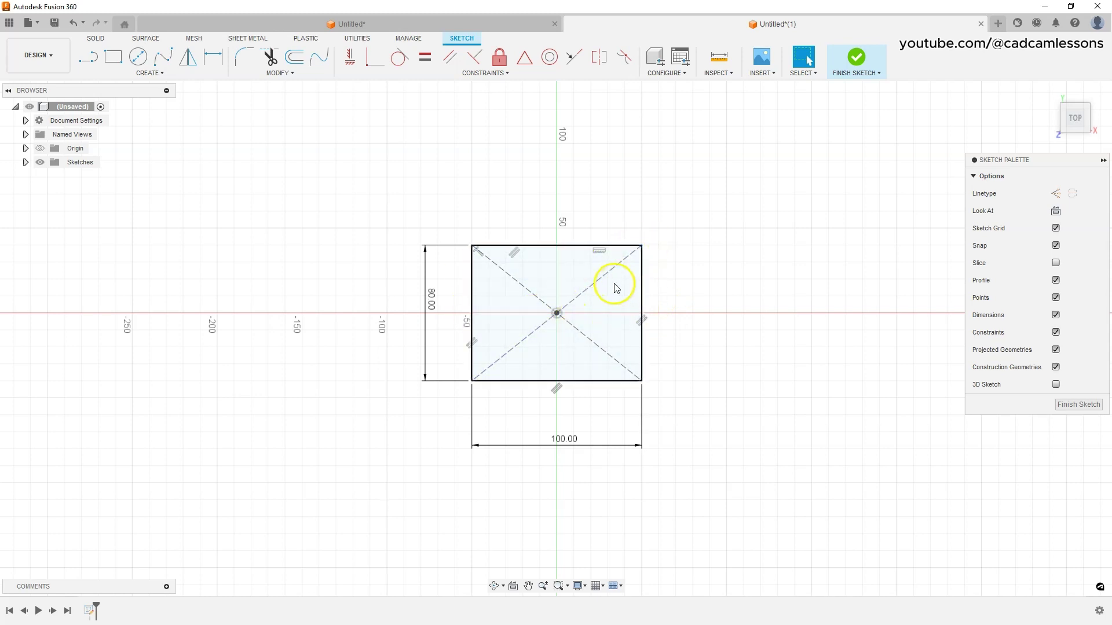
click(641, 246)
click(642, 275)
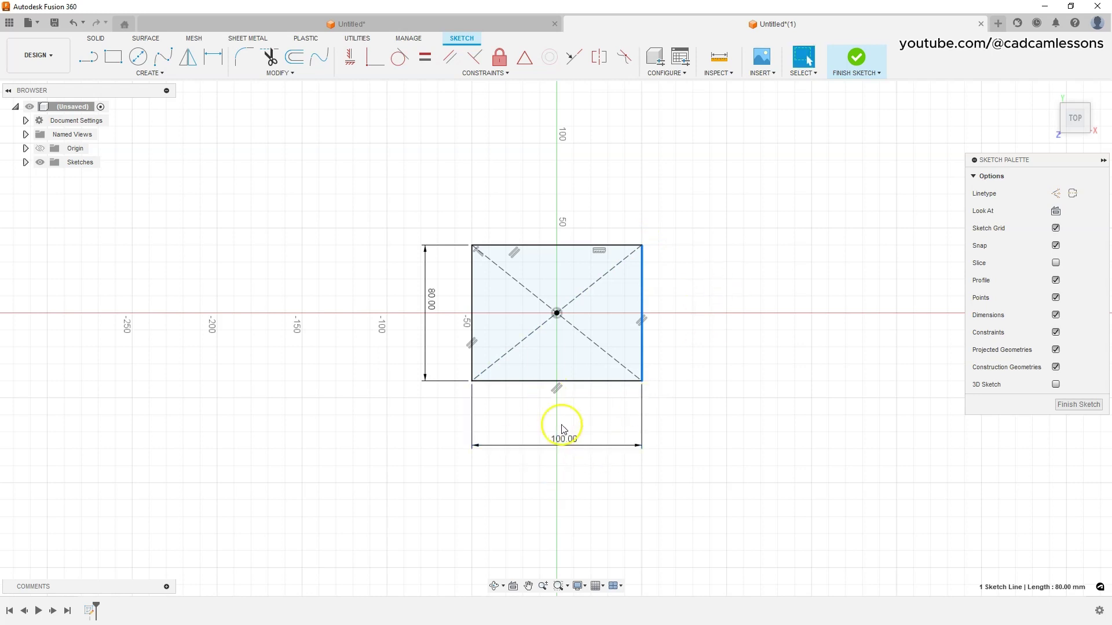
click(716, 211)
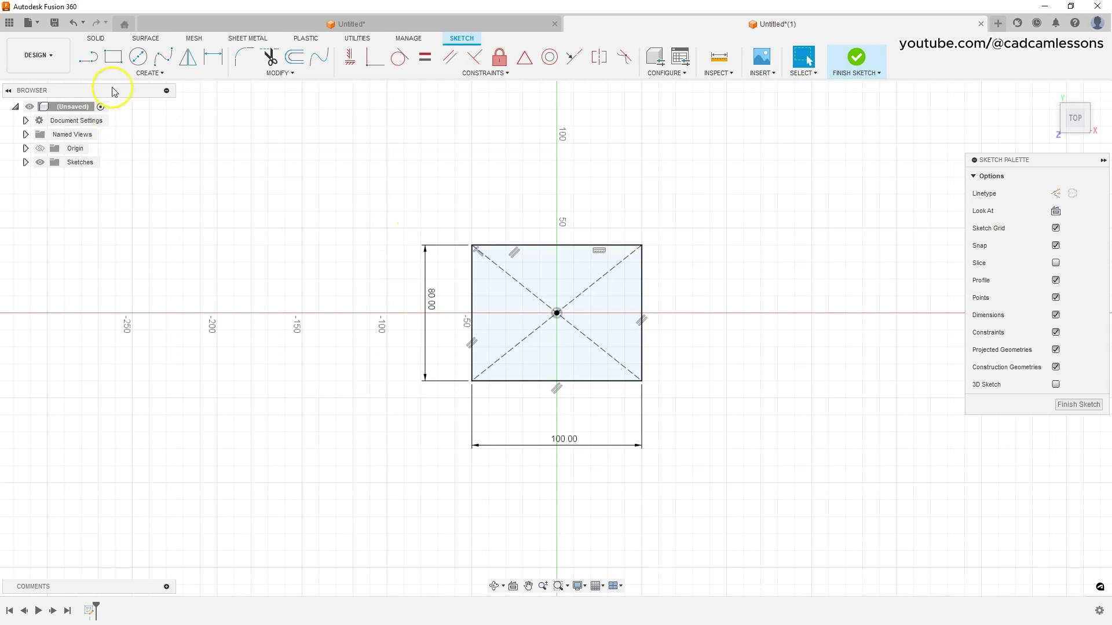
Draw a horizontal centre line edge to edge and a vertical line crossing the rectangle.
click(87, 62)
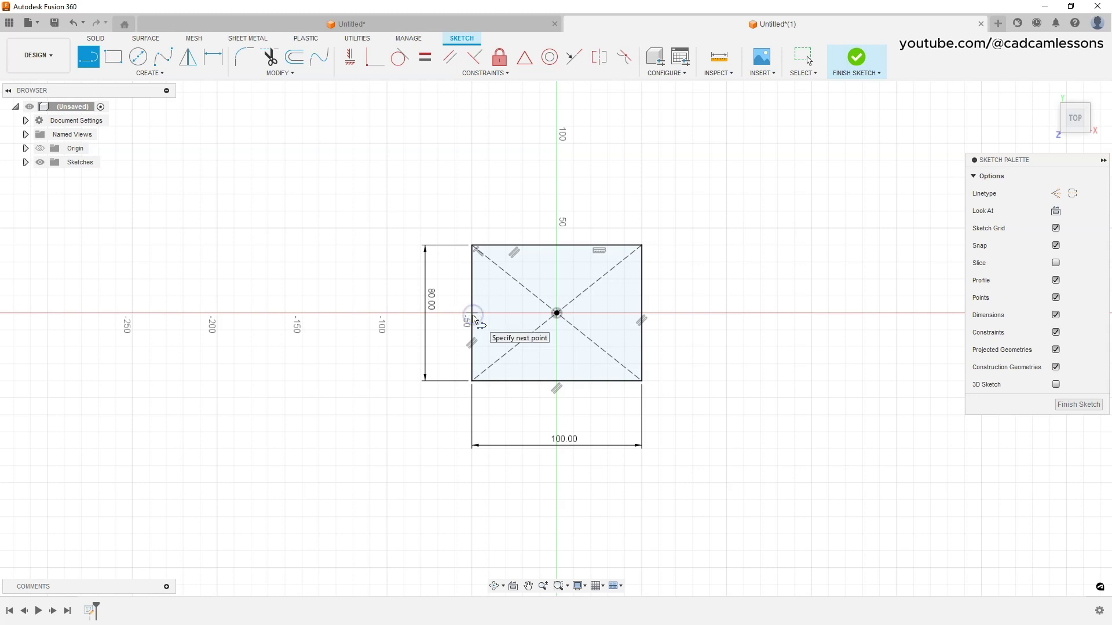
click(473, 314)
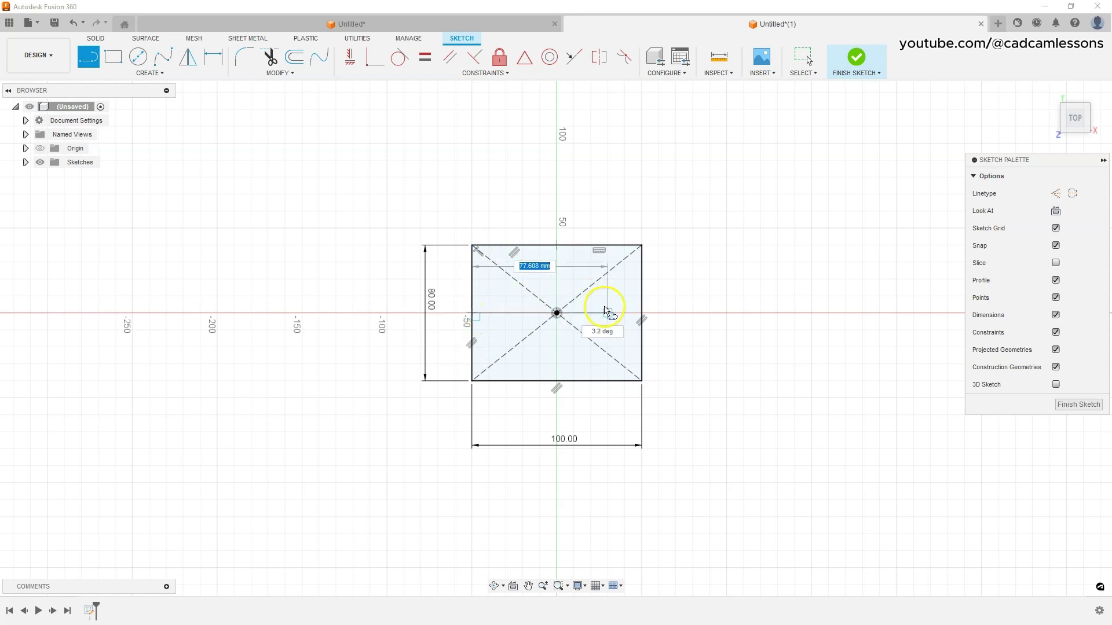
click(641, 313)
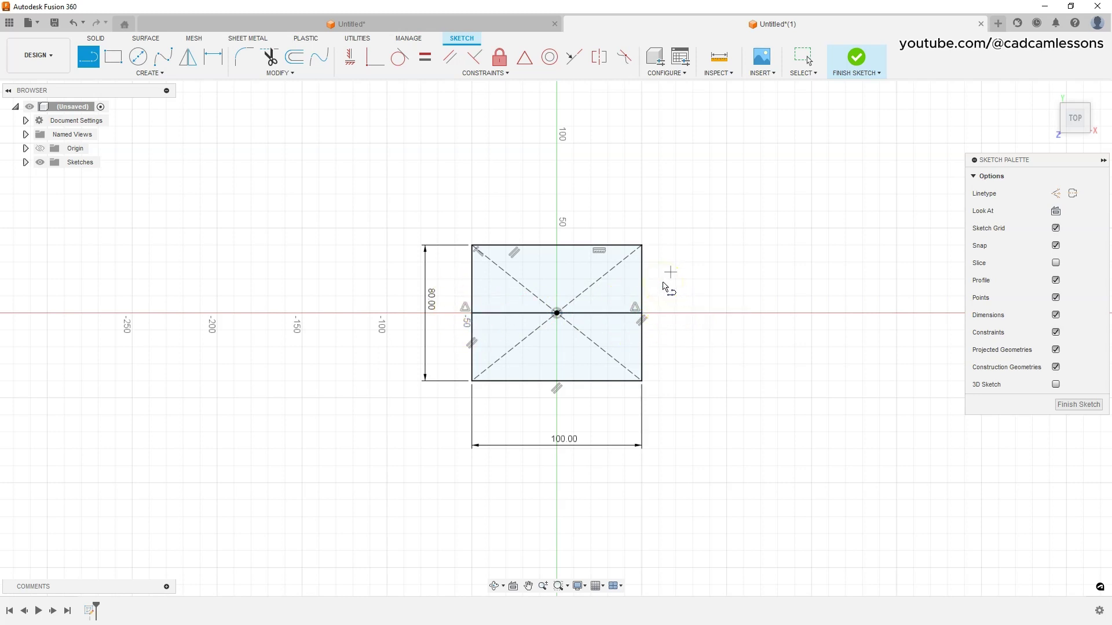
click(582, 220)
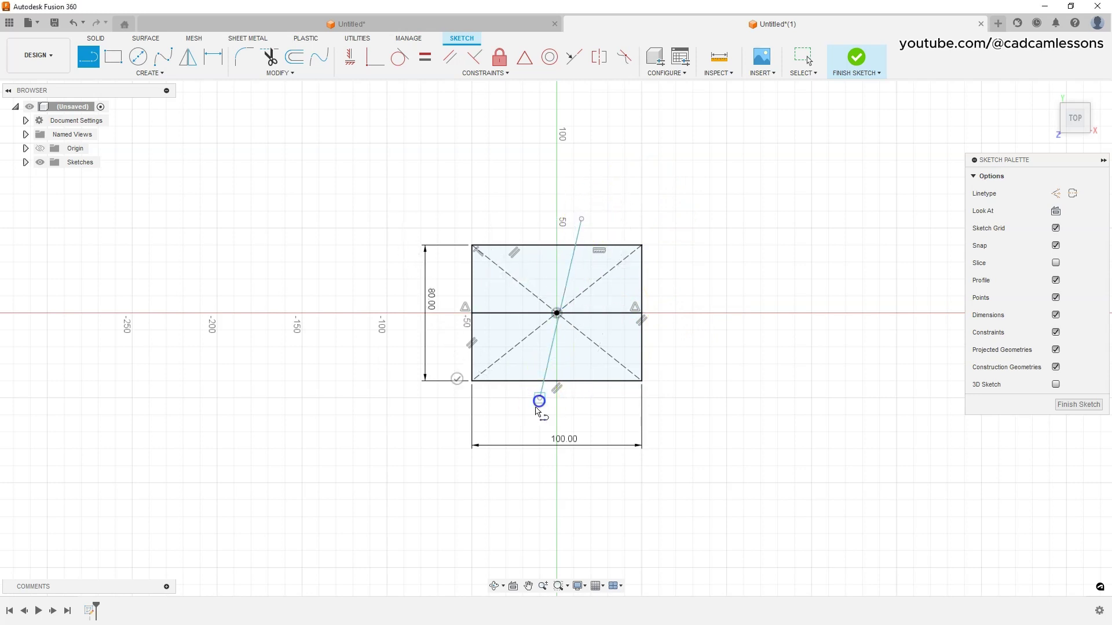
click(540, 398)
key(Escape)
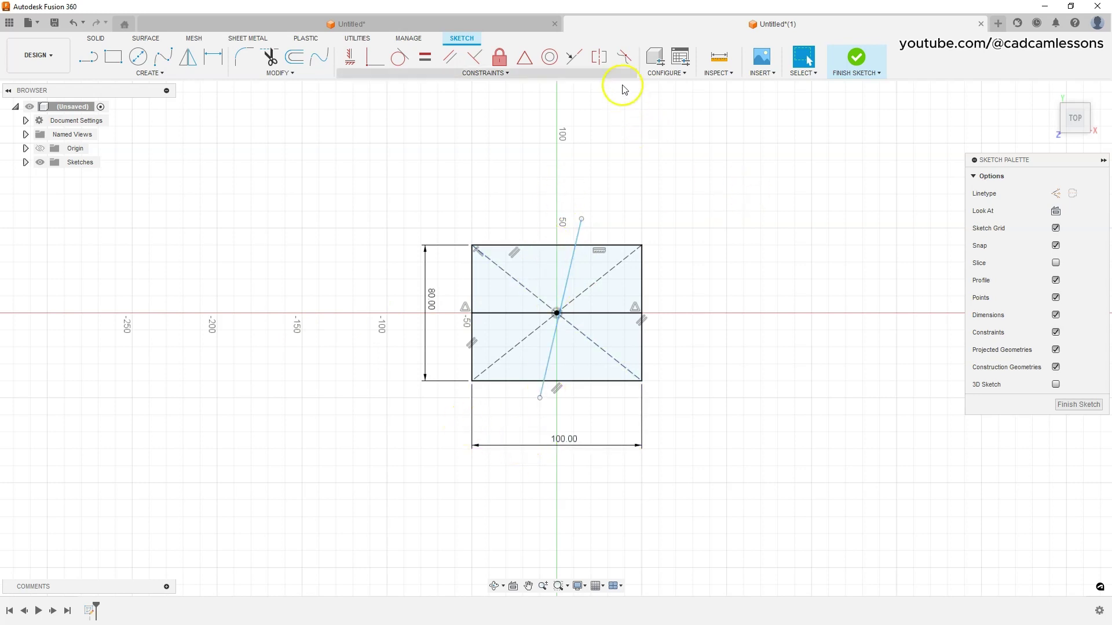
Constrain the vertical line symmetric between the rectangle's left and right edges.
click(599, 57)
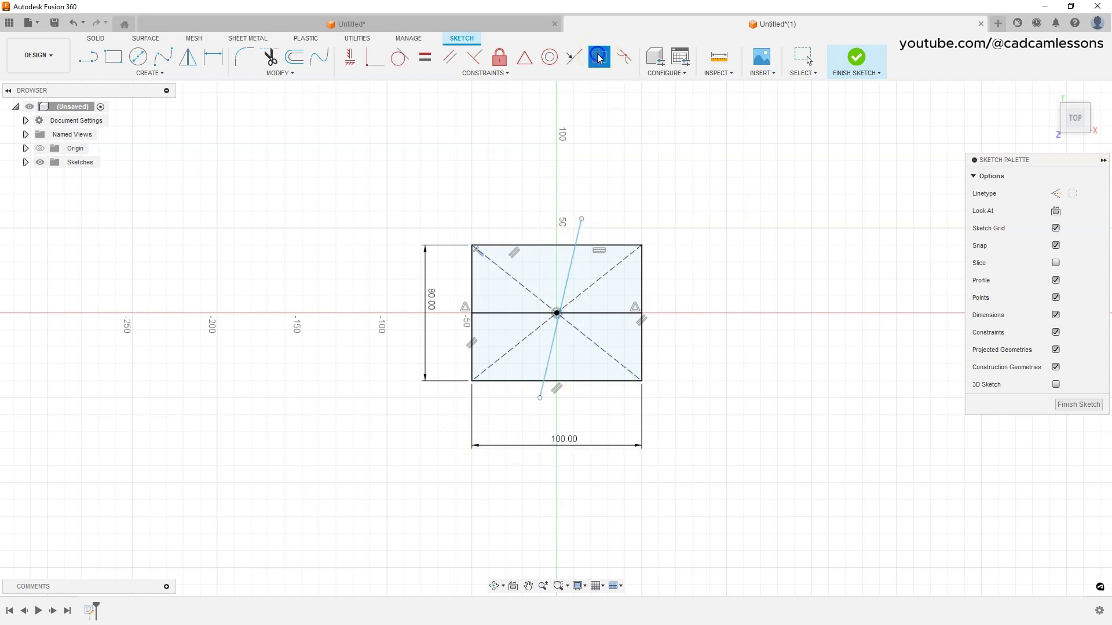
click(472, 290)
click(637, 282)
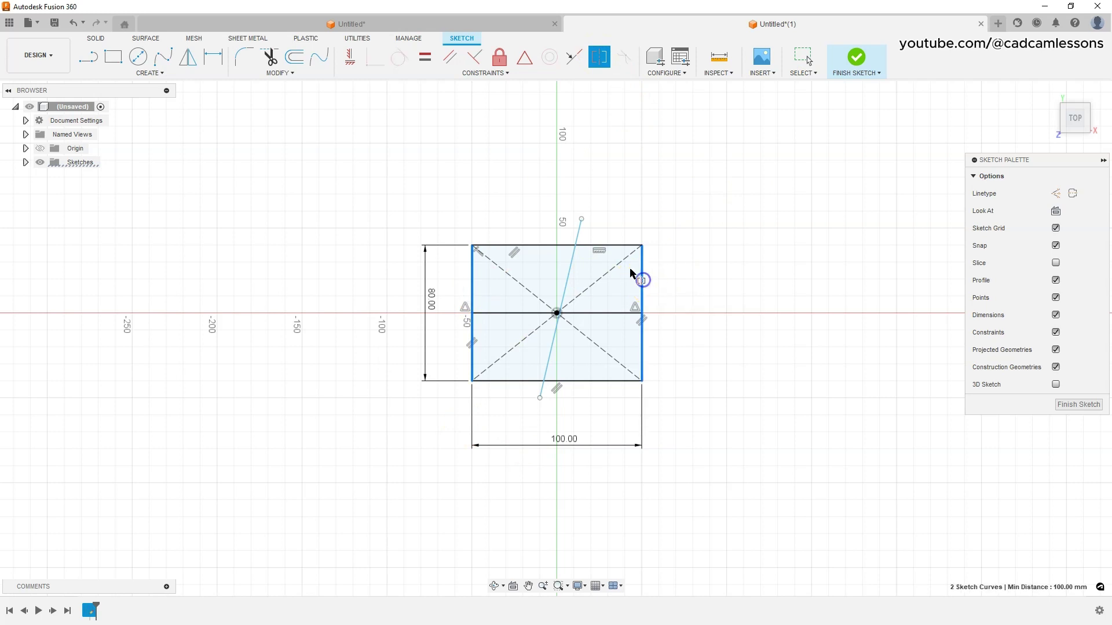
click(573, 262)
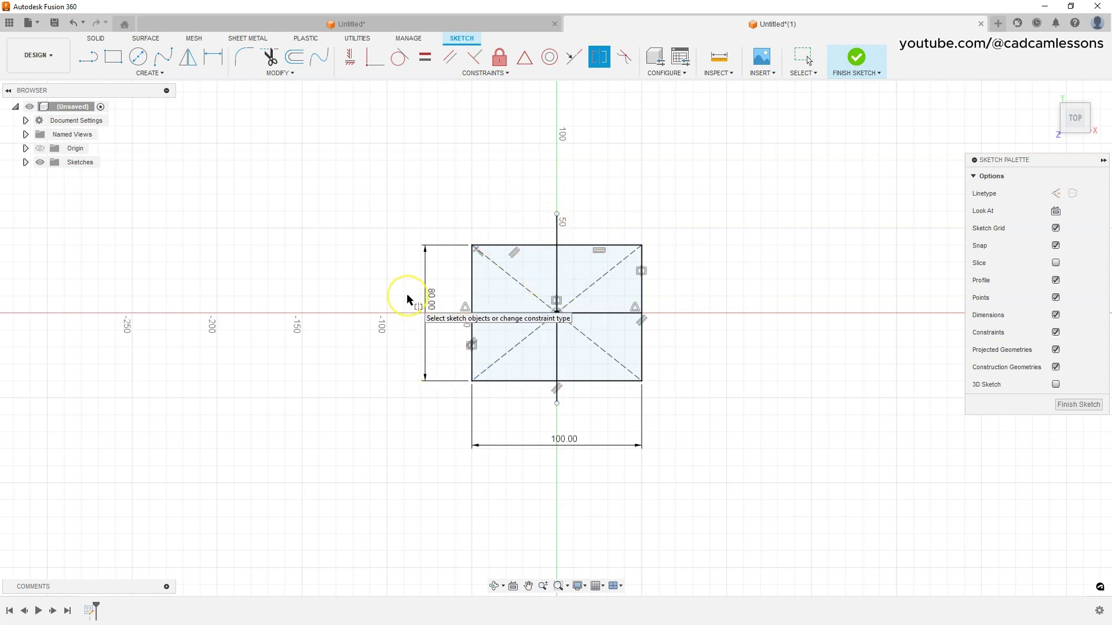
key(Escape)
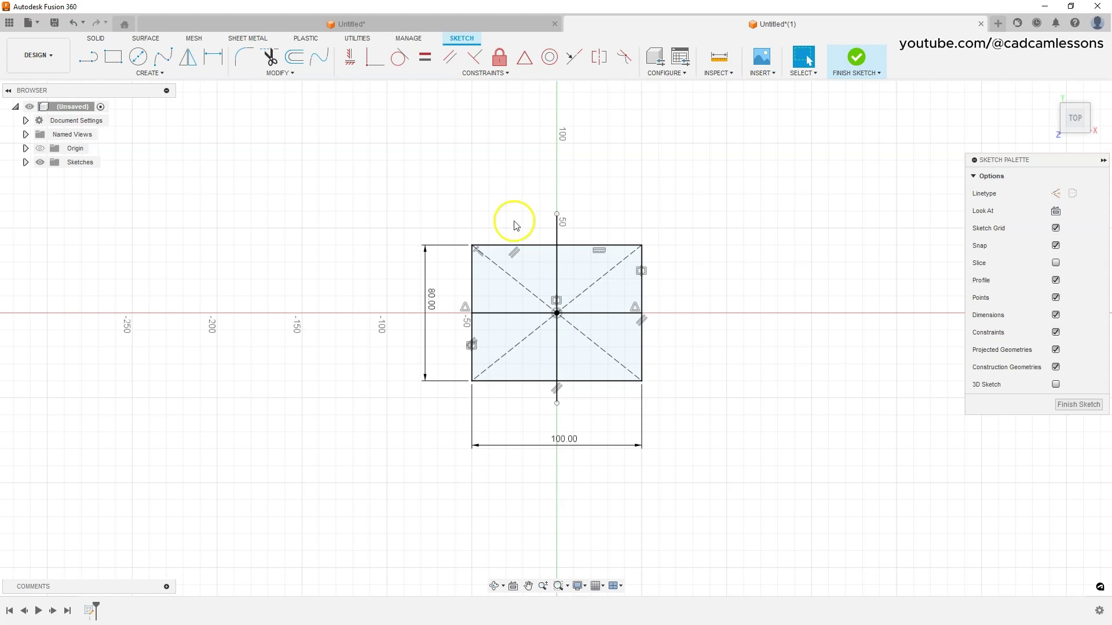
Convert the horizontal and vertical centre lines to construction linetype.
click(501, 313)
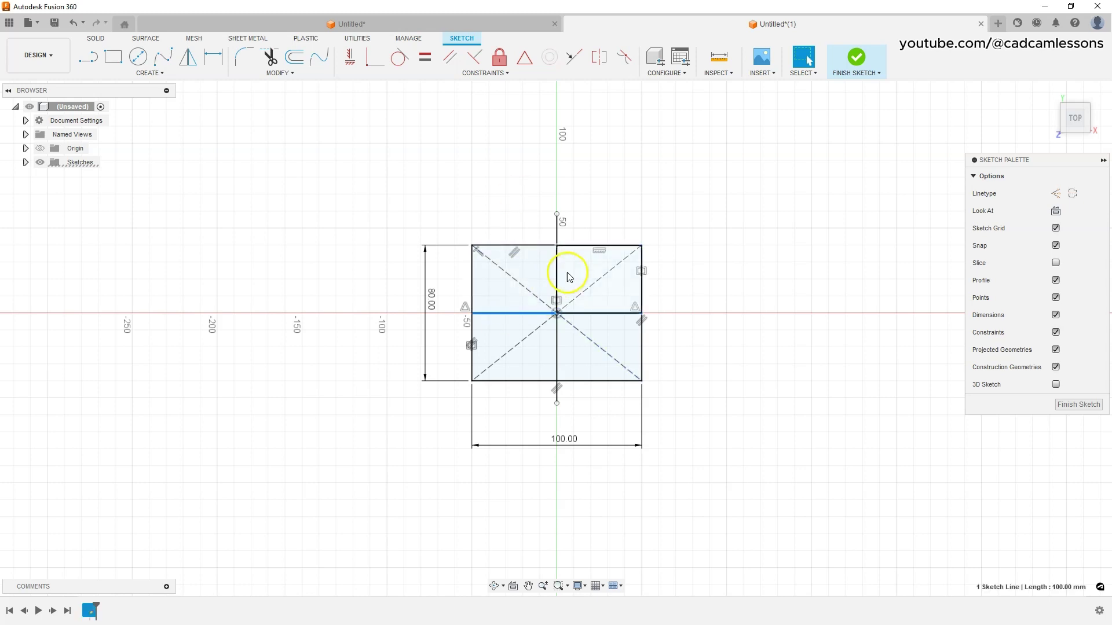
click(557, 261)
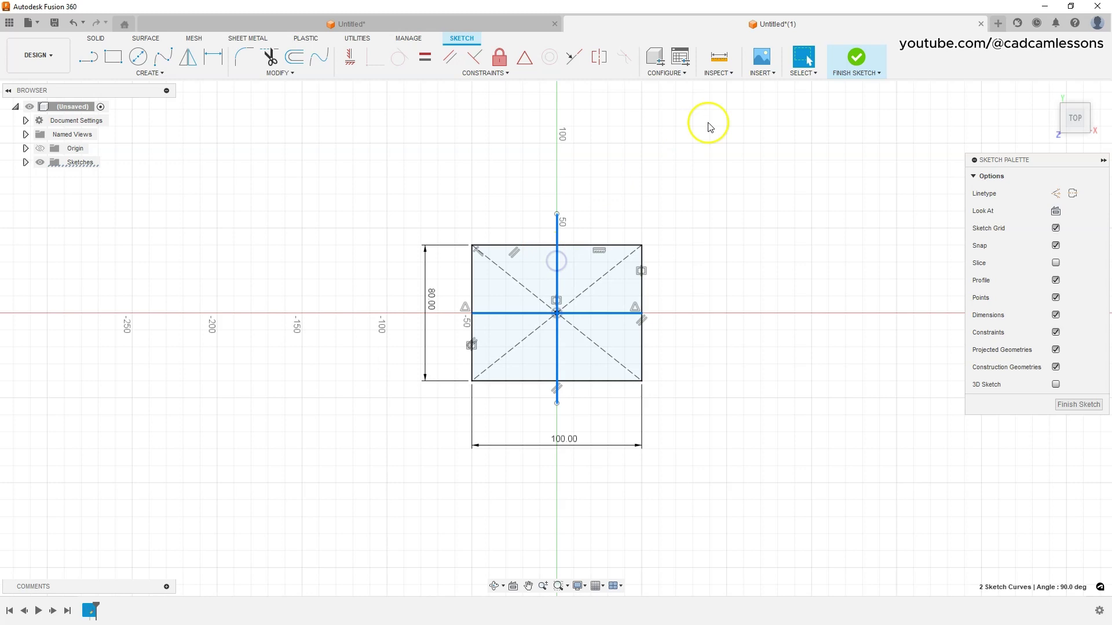
click(1057, 193)
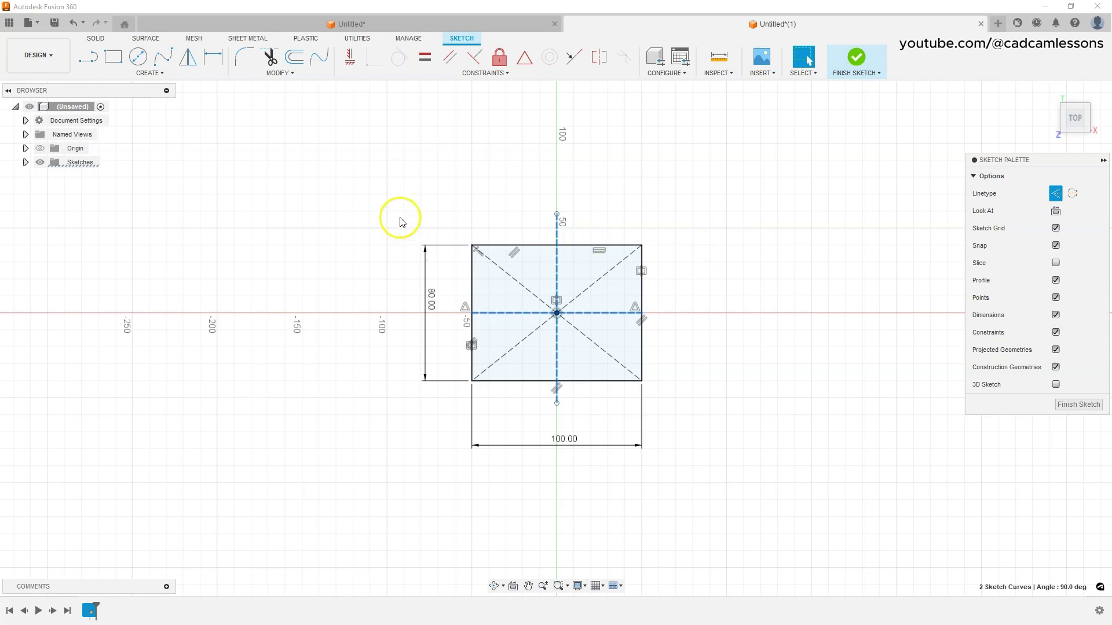
click(401, 192)
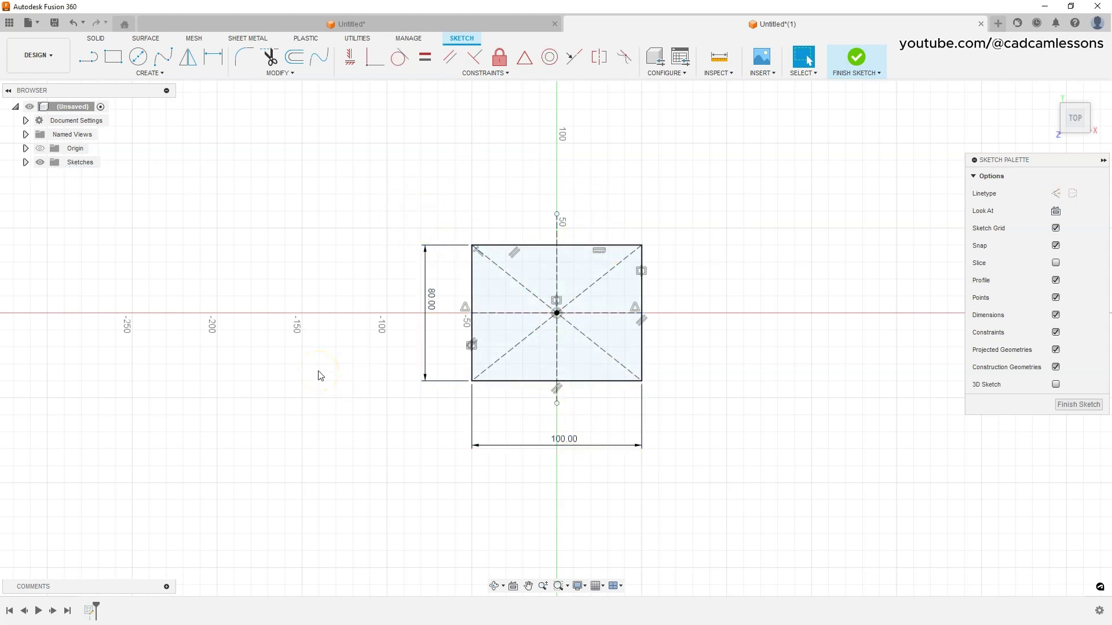
Draw a center-diameter circle above-left of the rectangle.
click(138, 56)
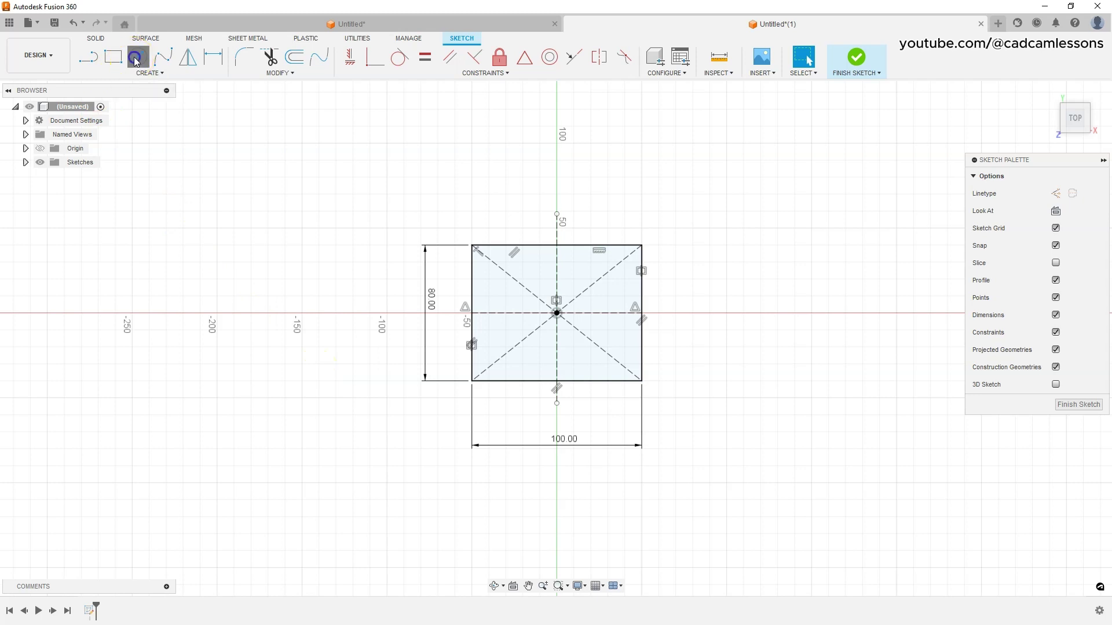
click(406, 204)
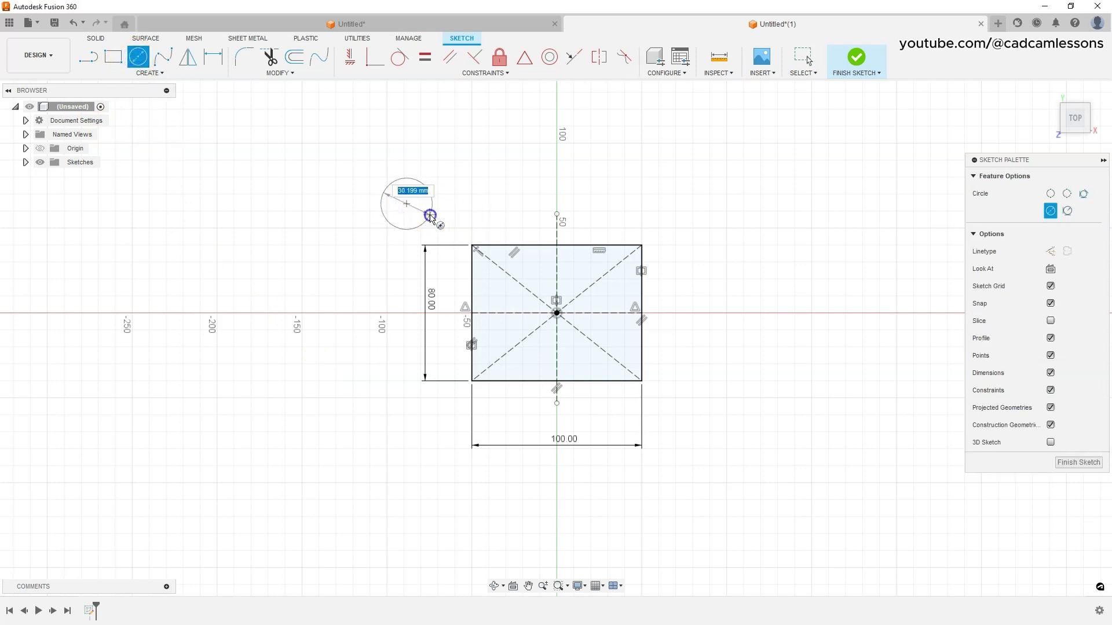
click(397, 180)
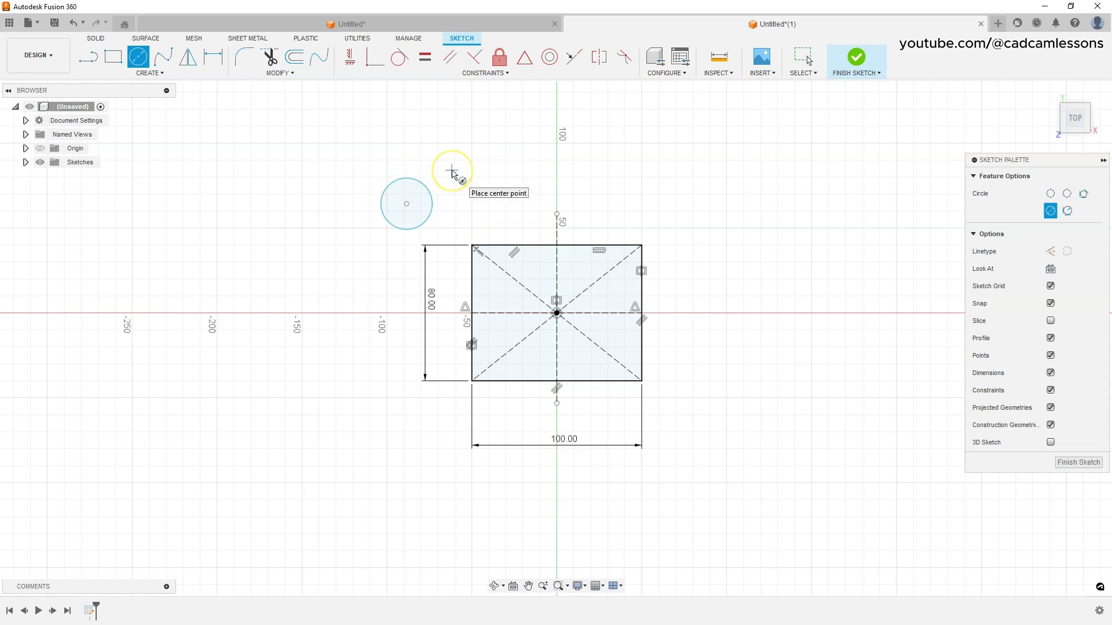
key(Escape)
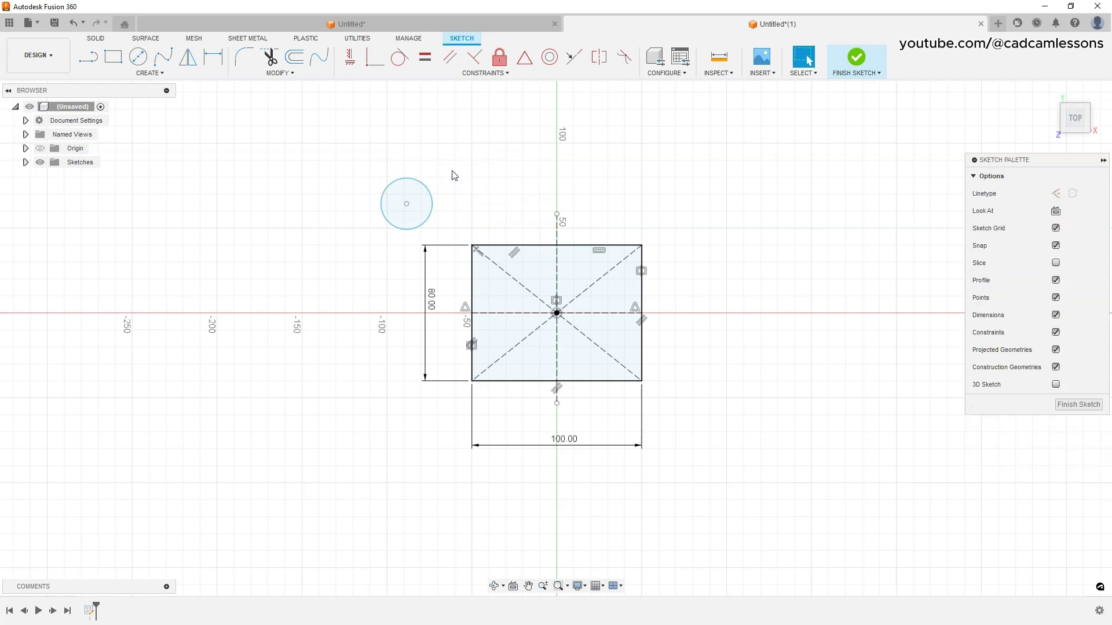
Dimension the circle's diameter to 10 mm.
click(214, 58)
click(411, 181)
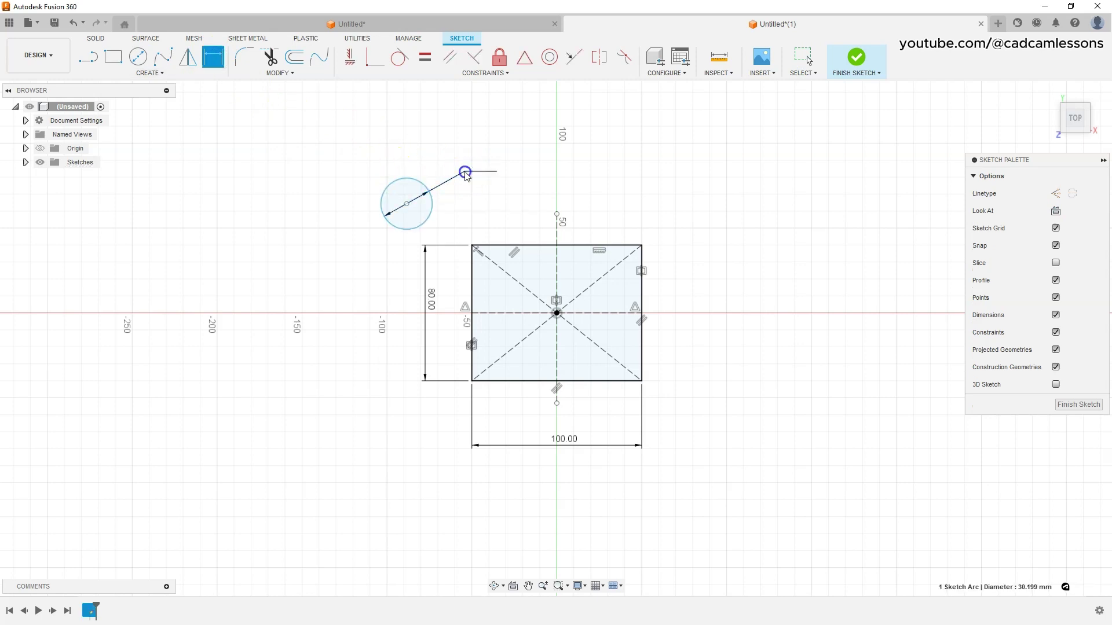
click(465, 172)
key(Return)
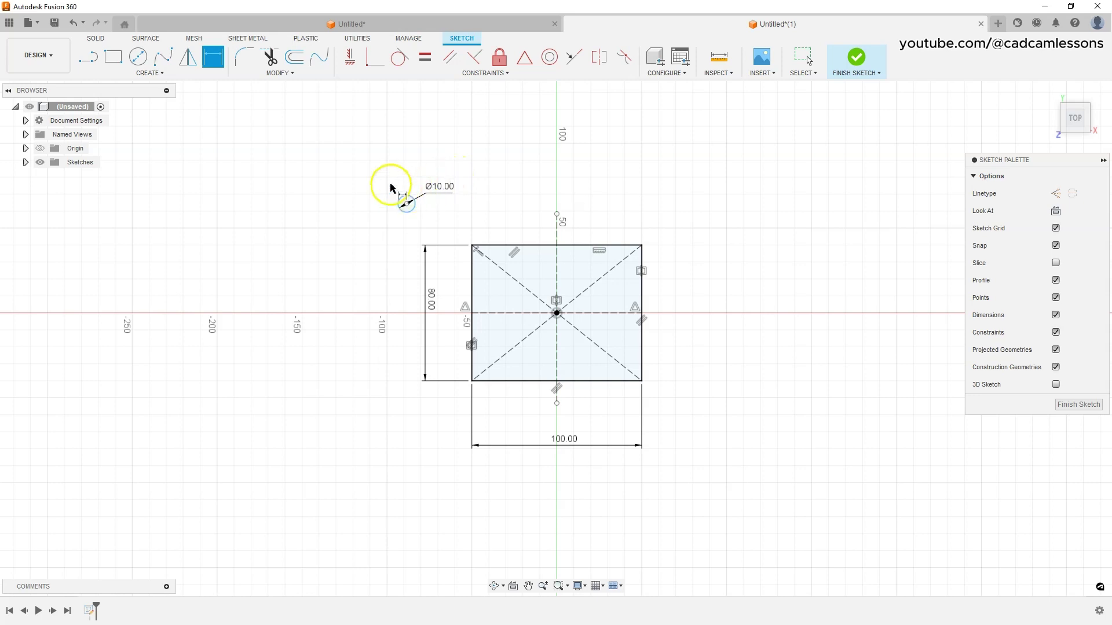
key(Escape)
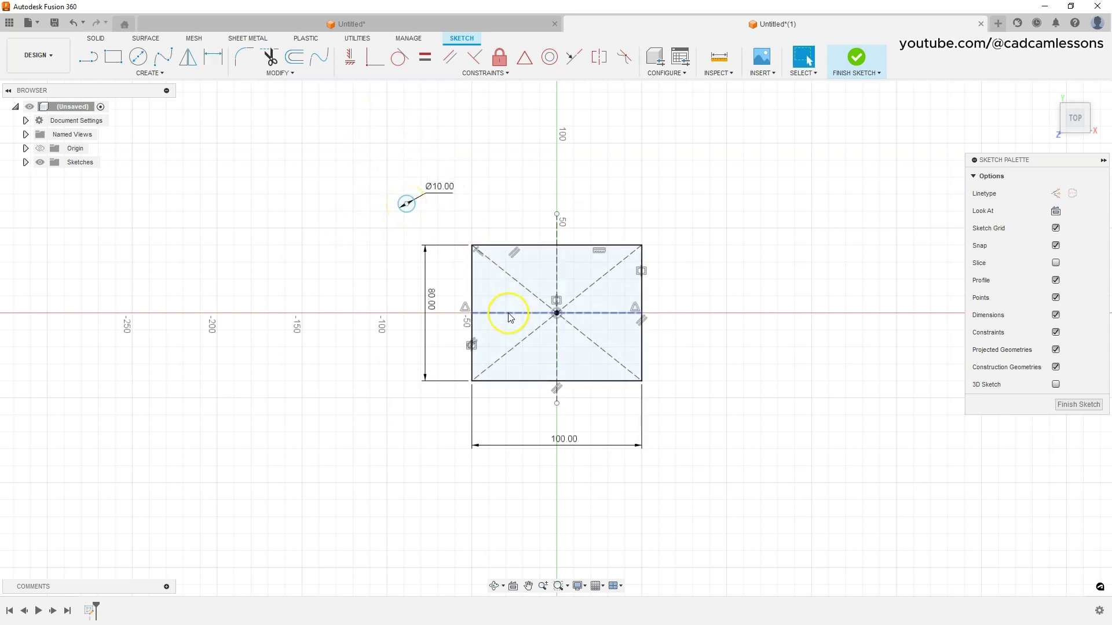
Make the Ø10 circle's centre coincident with the horizontal construction line and test by sliding it.
click(374, 59)
click(407, 206)
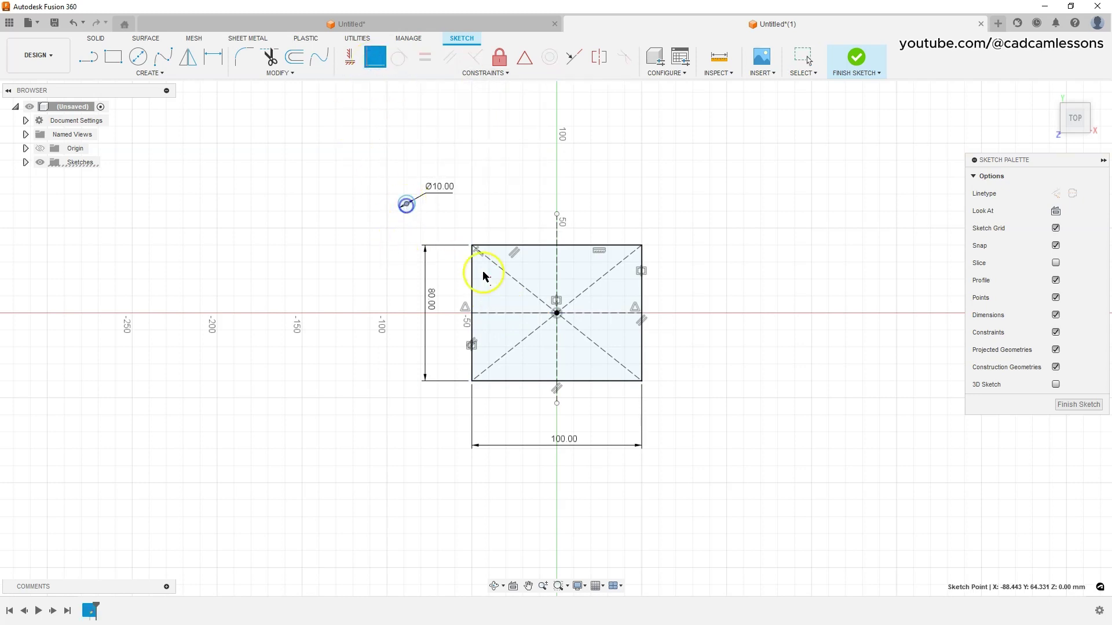
click(509, 314)
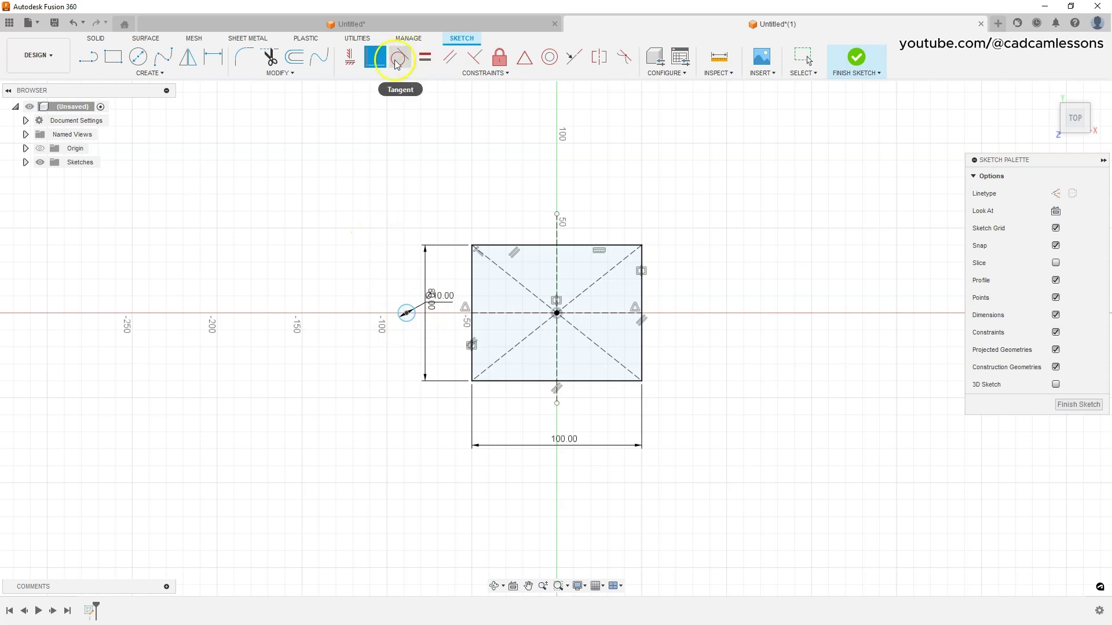
key(Escape)
mouse_move(403, 314)
mouse_down()
mouse_move(345, 310)
mouse_move(488, 316)
mouse_move(351, 326)
mouse_move(269, 311)
mouse_move(559, 327)
mouse_move(596, 315)
mouse_move(333, 306)
mouse_move(485, 309)
mouse_move(432, 307)
mouse_up()
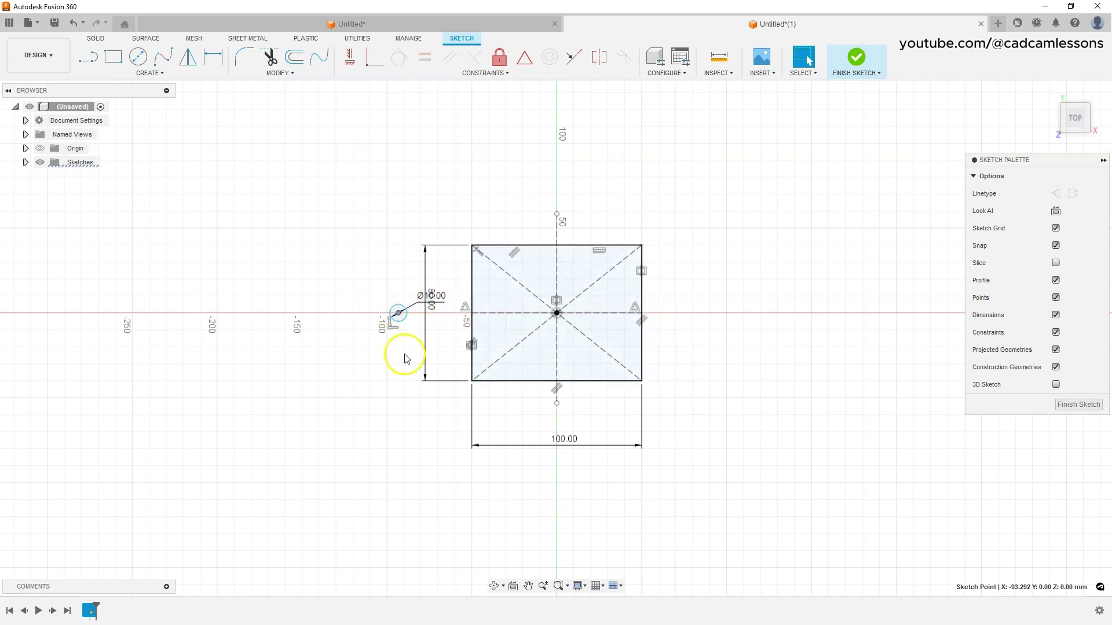
click(402, 325)
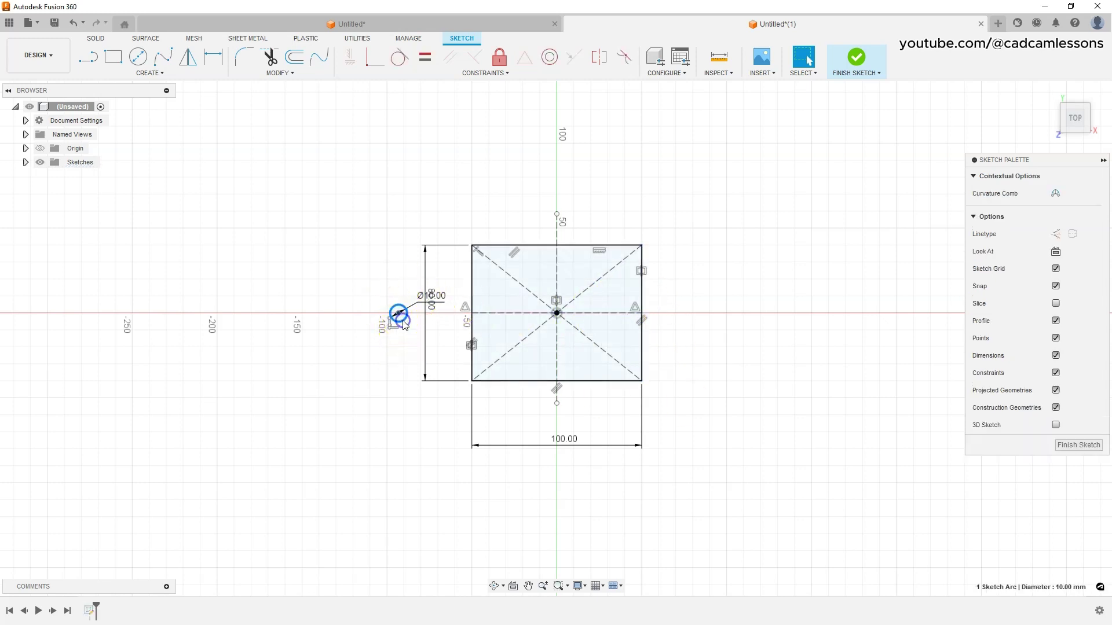
click(157, 74)
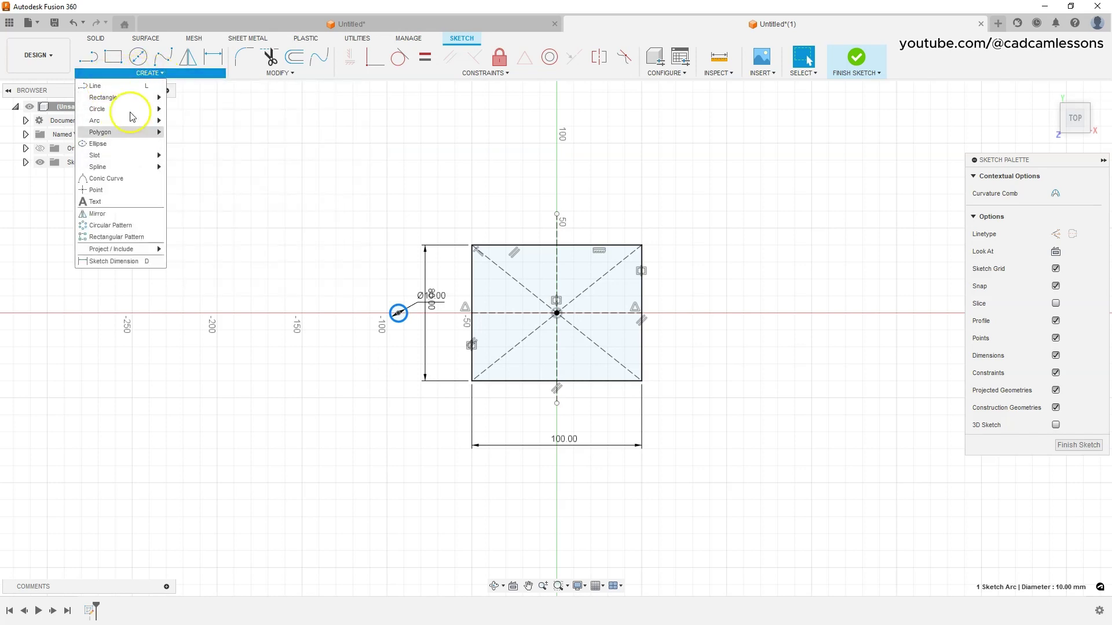
Mirror the Ø10 circle about the vertical construction line and drag both circles inside the rectangle.
click(117, 213)
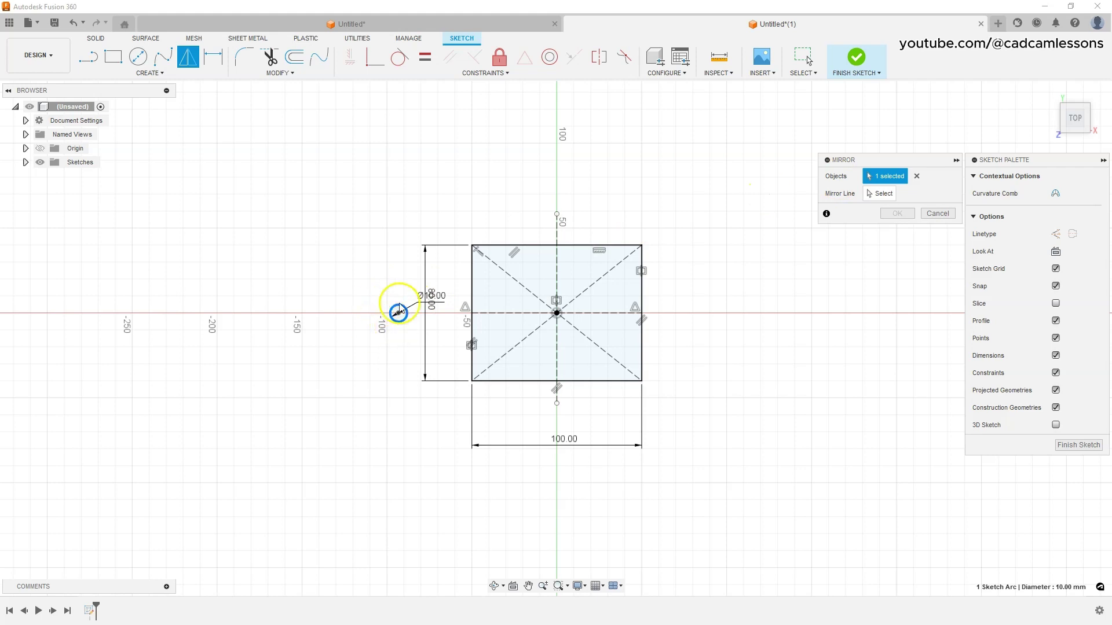
click(879, 195)
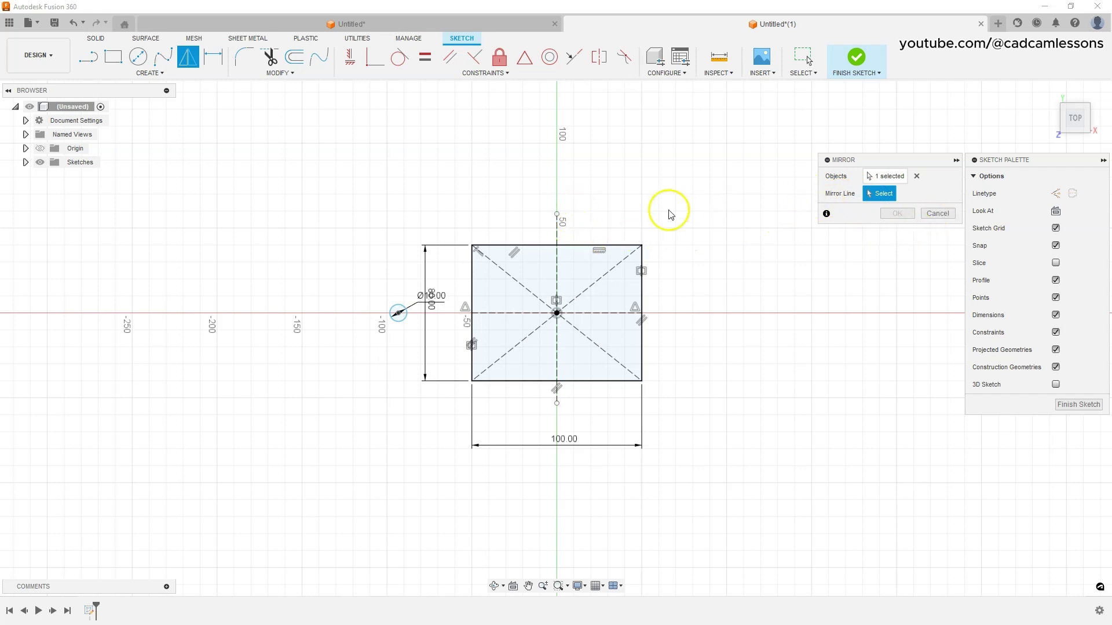
click(557, 238)
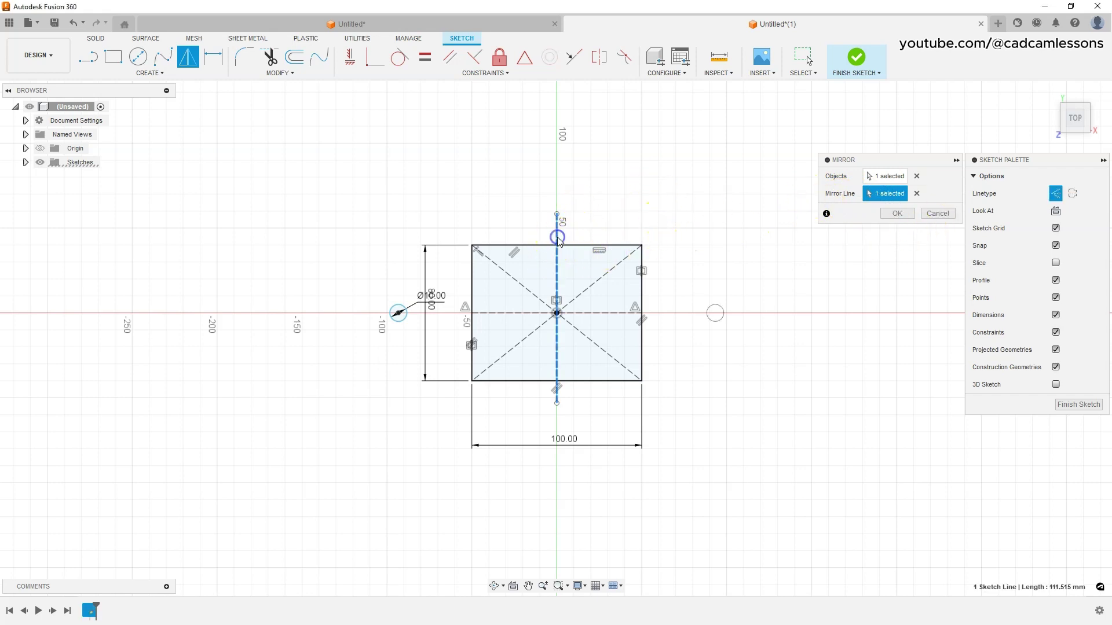
click(897, 213)
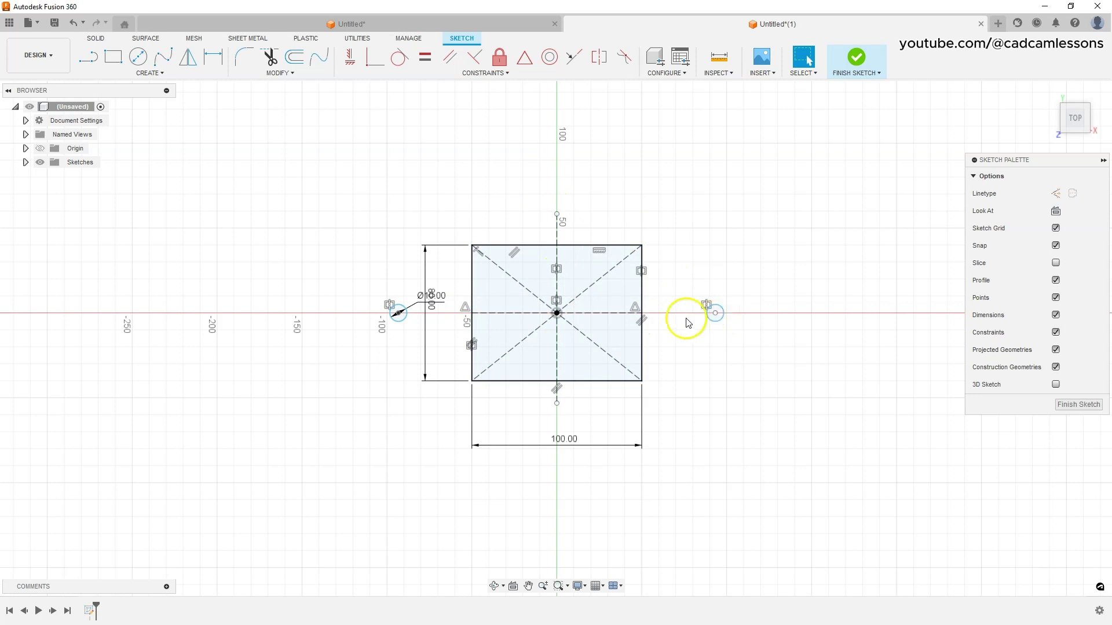
drag(404, 313, 489, 313)
drag(624, 315, 573, 318)
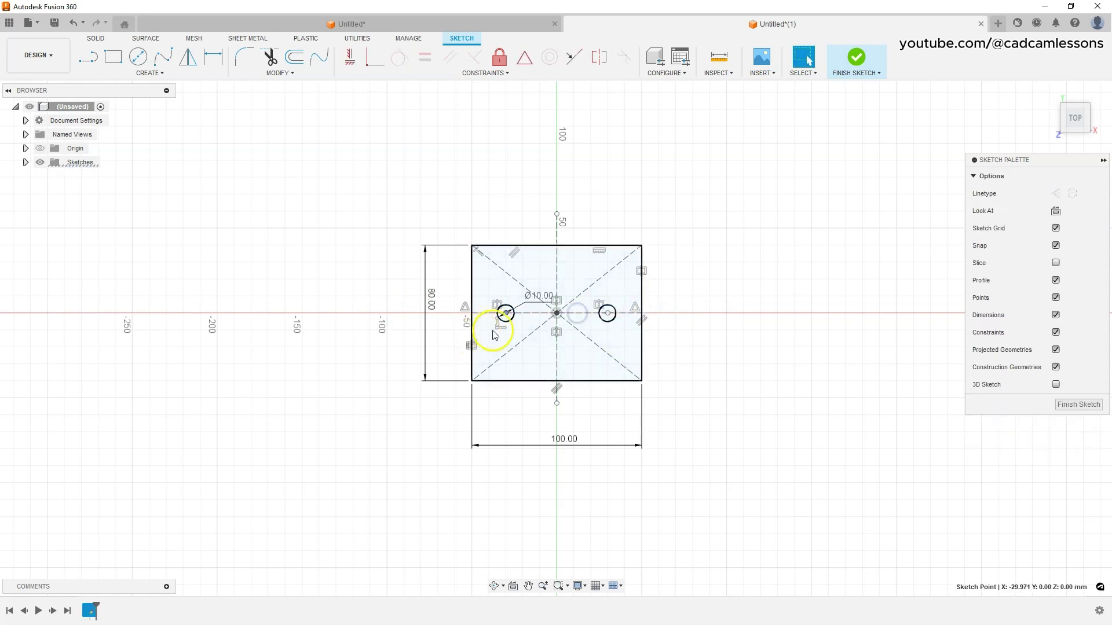
click(527, 320)
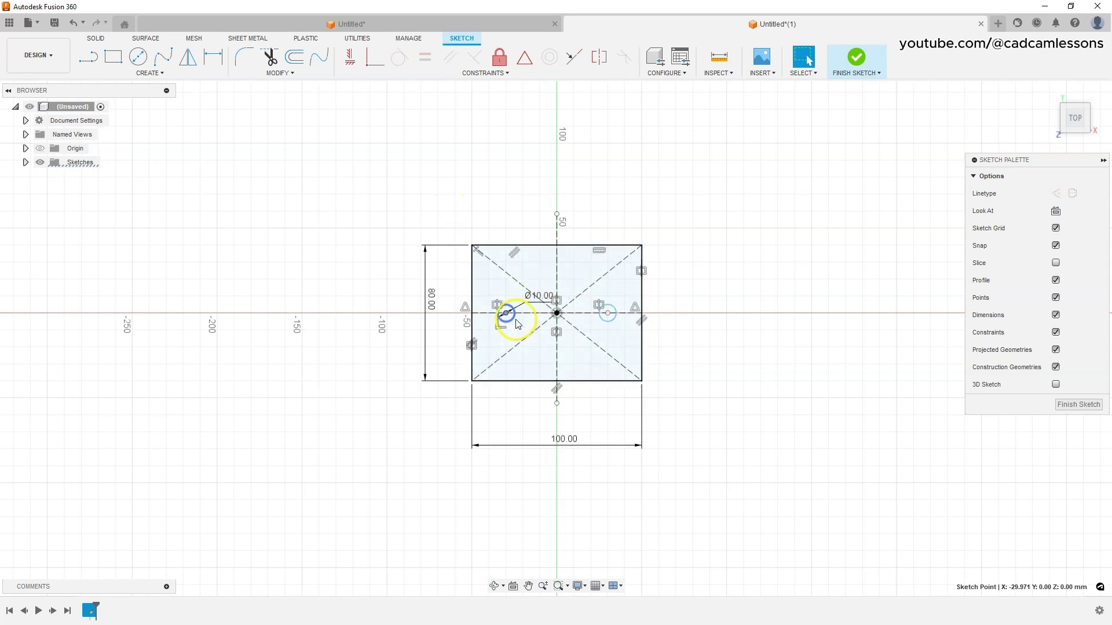
click(559, 319)
click(612, 316)
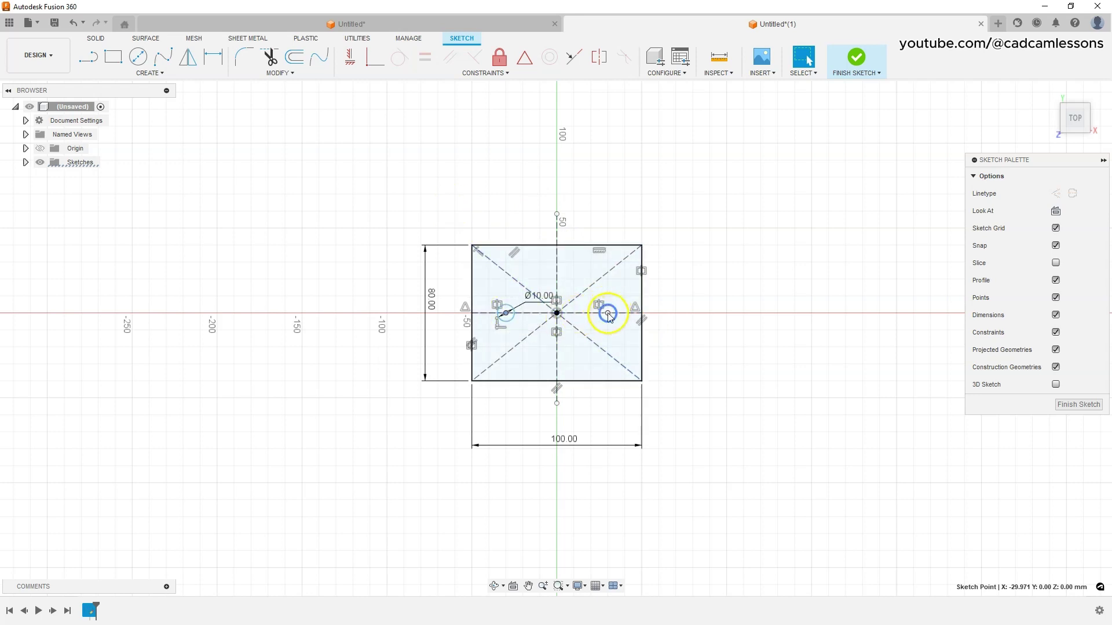
click(449, 178)
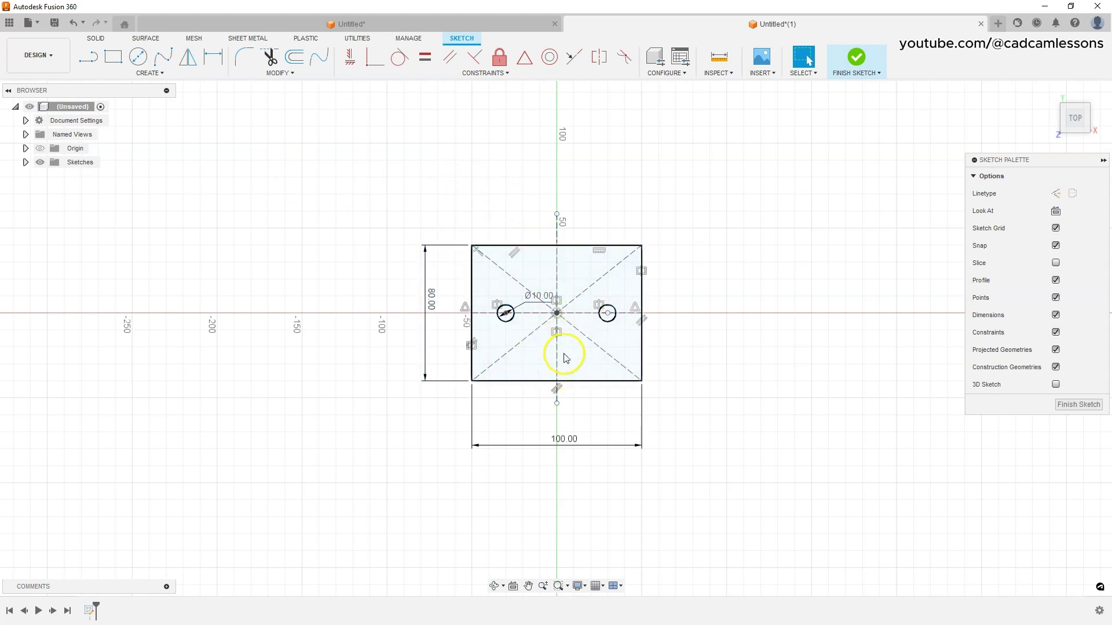
Add a 75 mm centre-to-centre dimension between the two Ø10 circles, then finish the sketch.
click(213, 60)
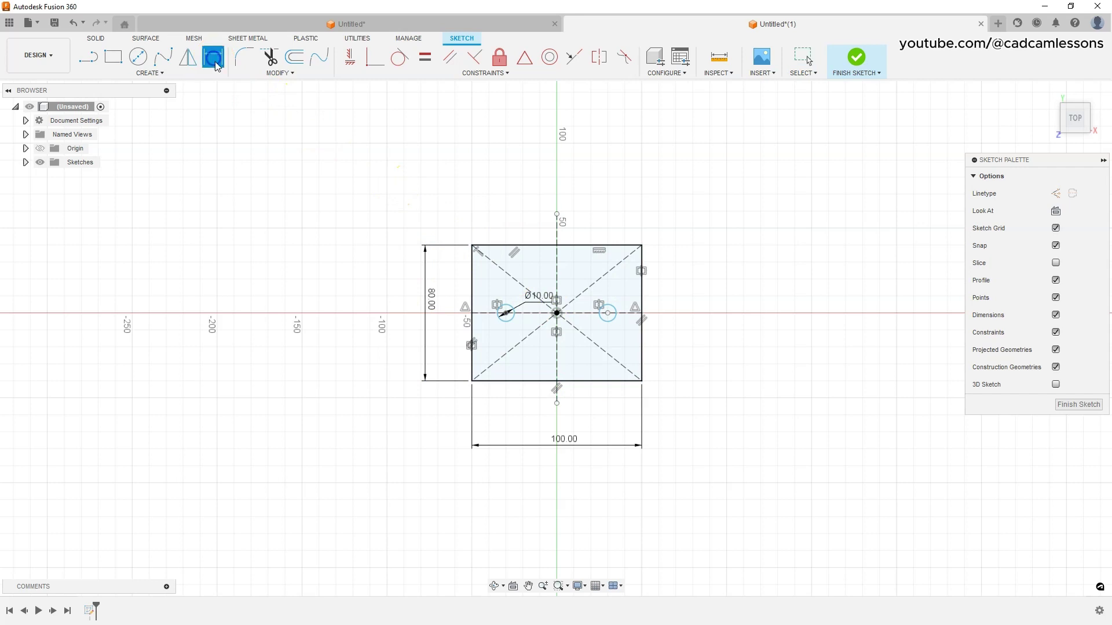
click(506, 313)
click(607, 314)
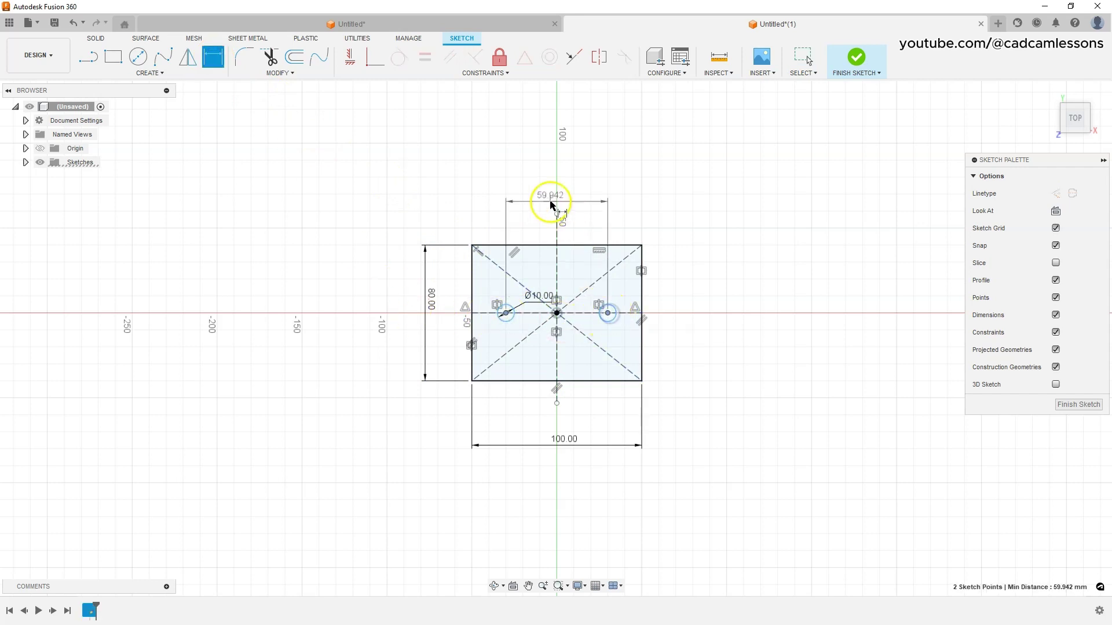
click(555, 188)
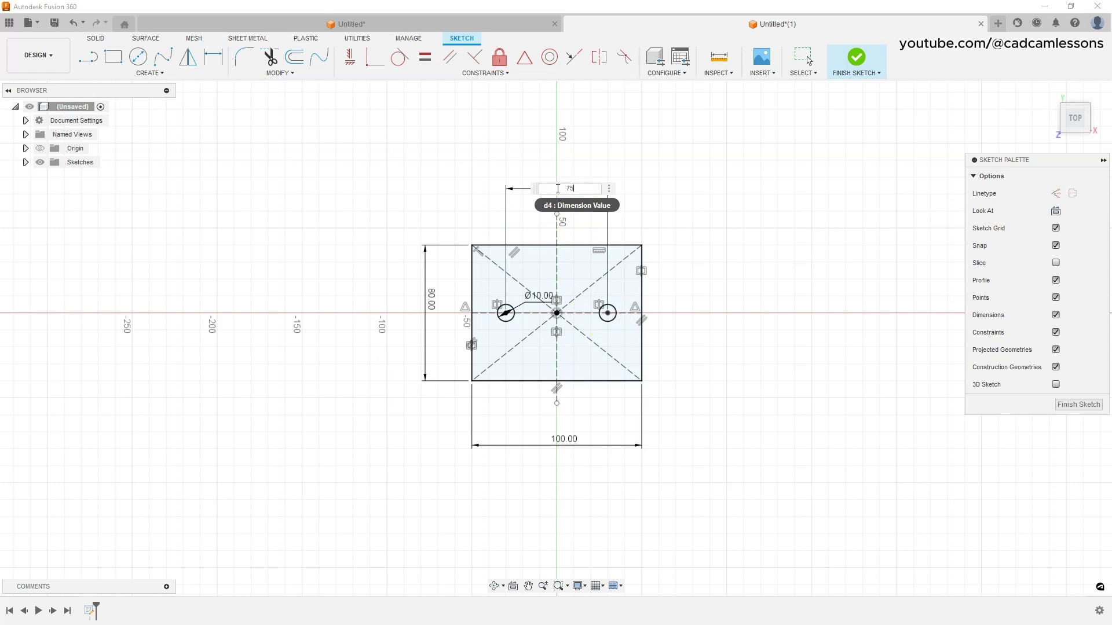
key(Return)
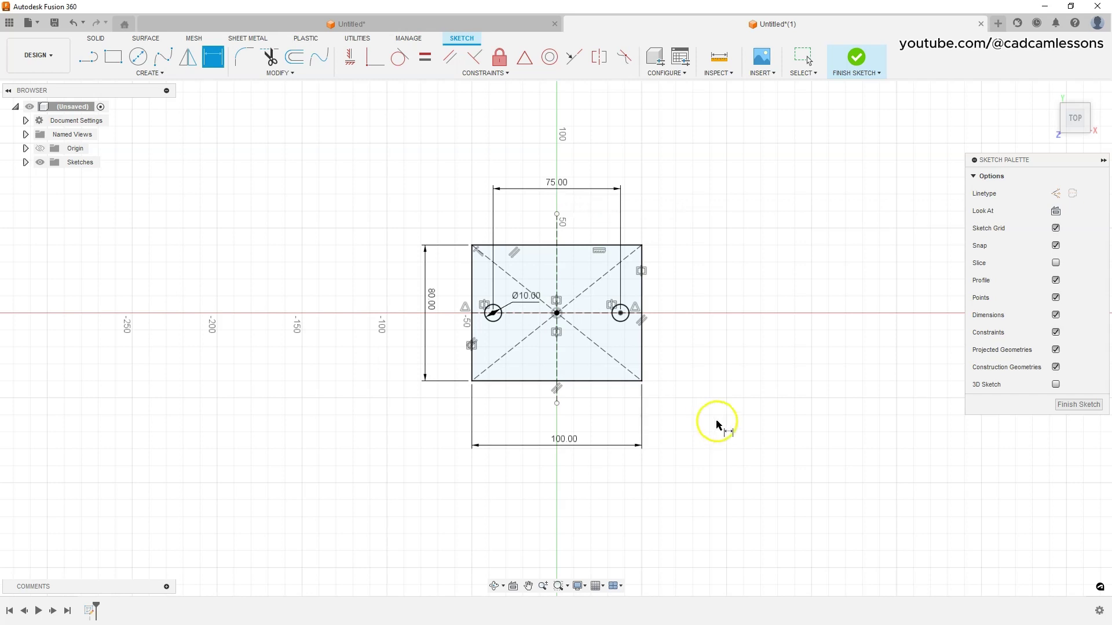
click(1078, 404)
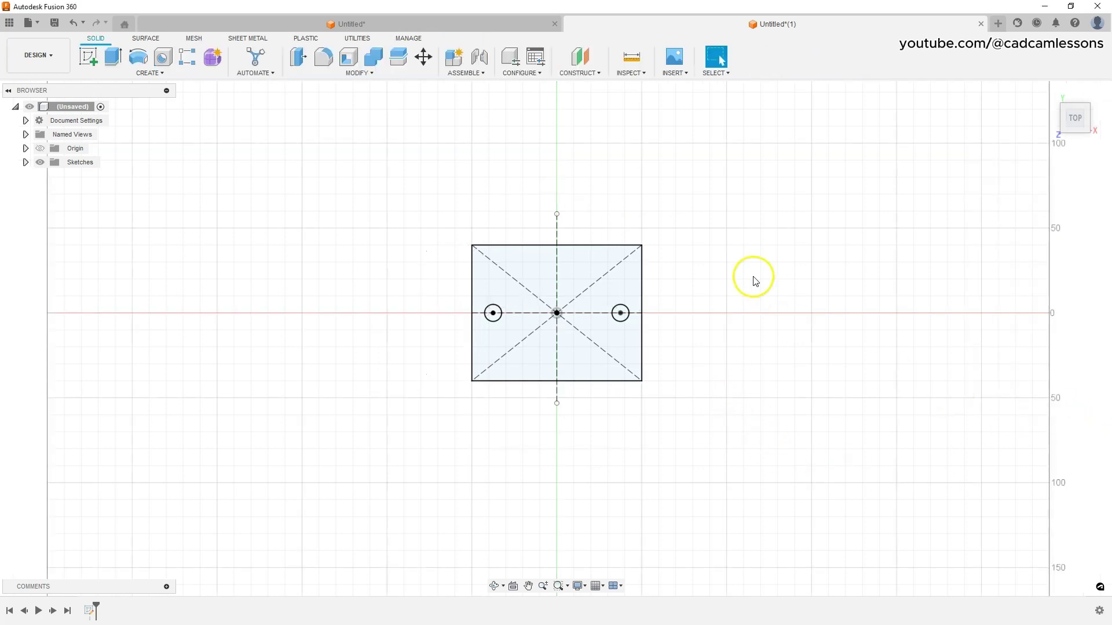